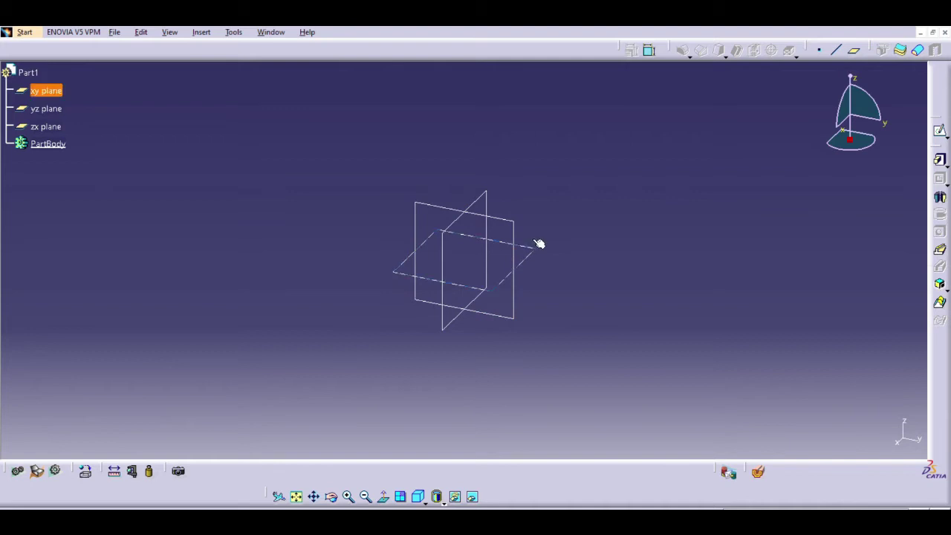
- Start a sketch on the xy plane and draw a 46 mm diameter circle in the first quadrant
left_click(535, 246)
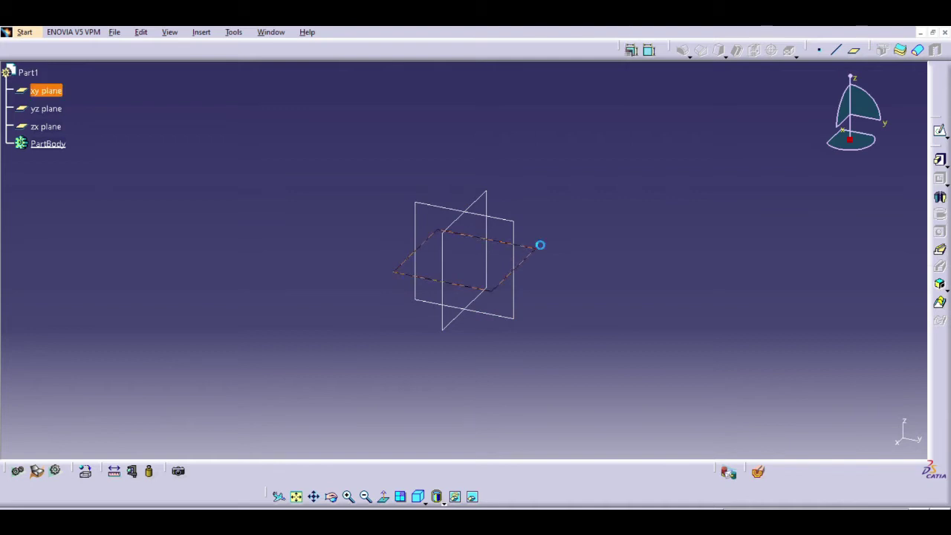
left_click(940, 131)
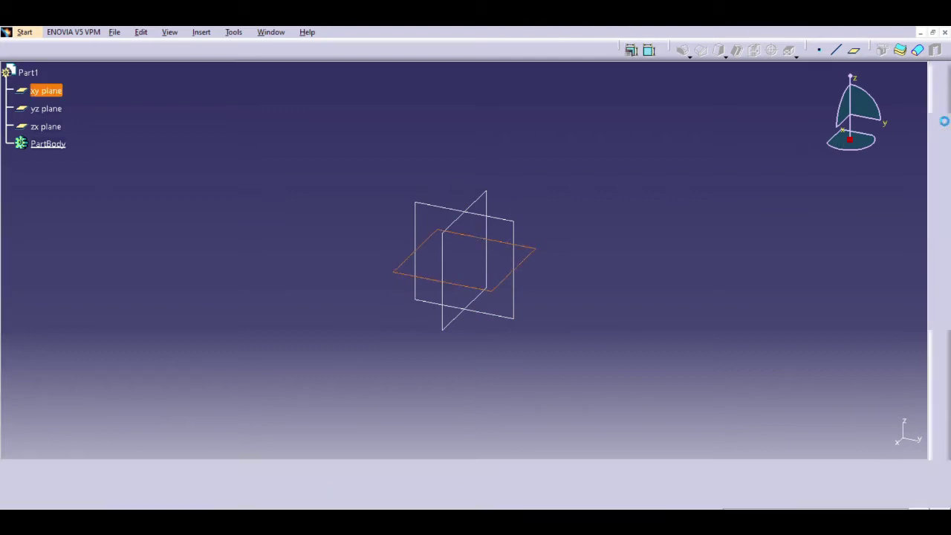
left_click(661, 49)
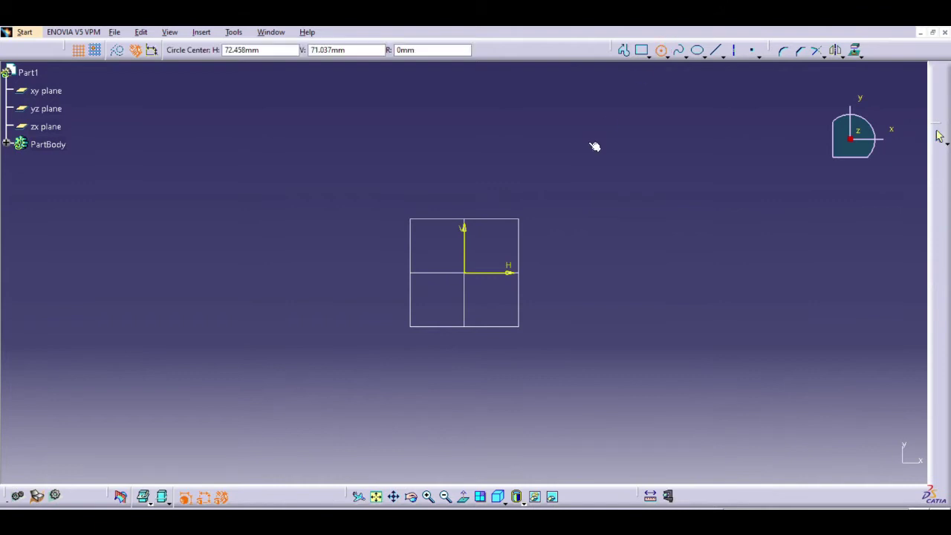
left_click(592, 147)
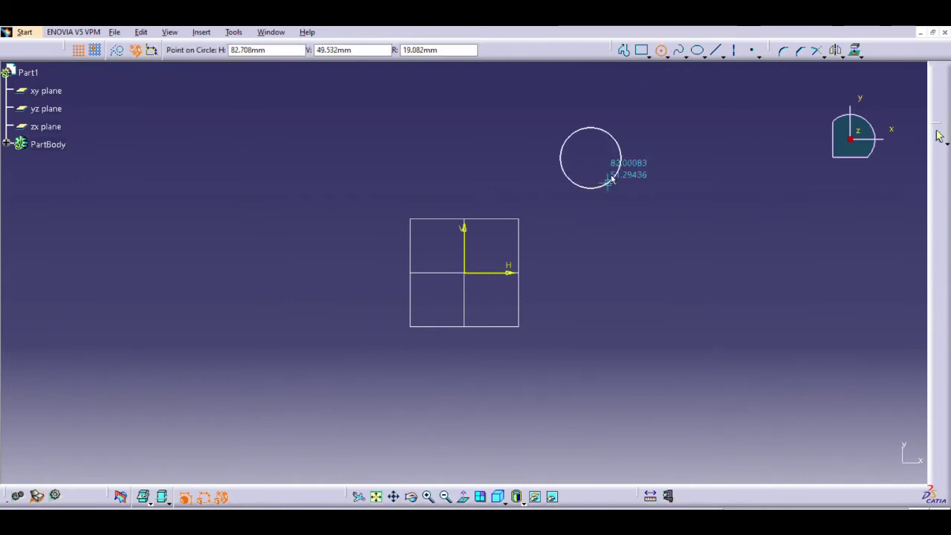
left_click(640, 209)
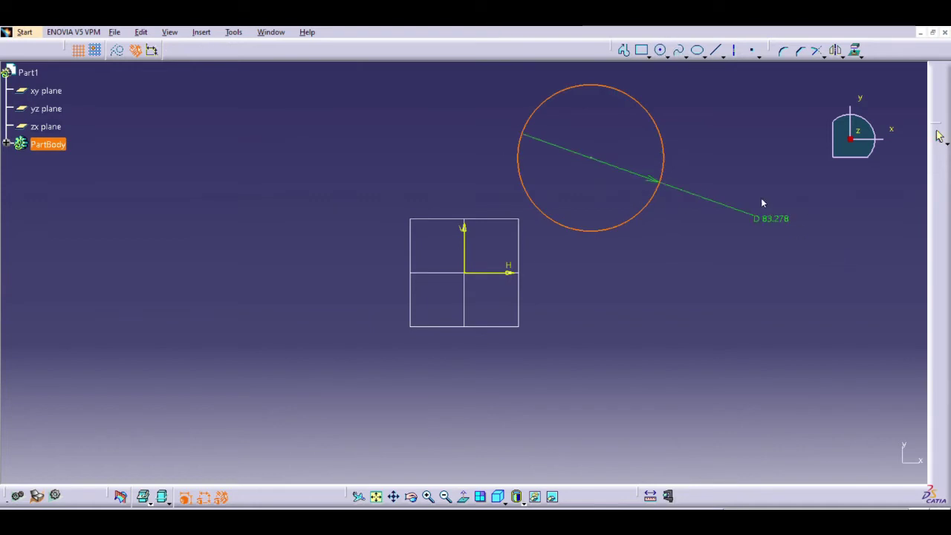
left_click(732, 182)
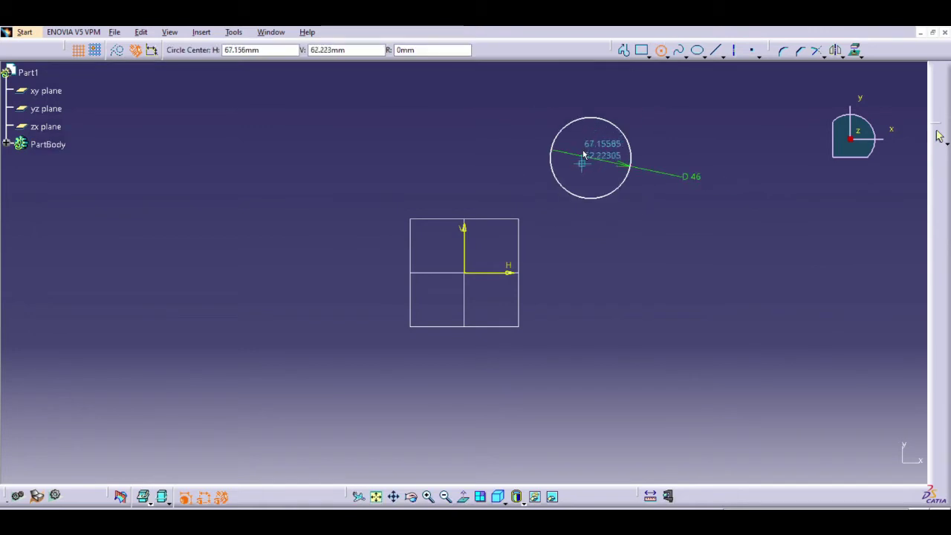
- Draw a second circle concentric with the first and set its diameter to 54 mm
left_click(591, 155)
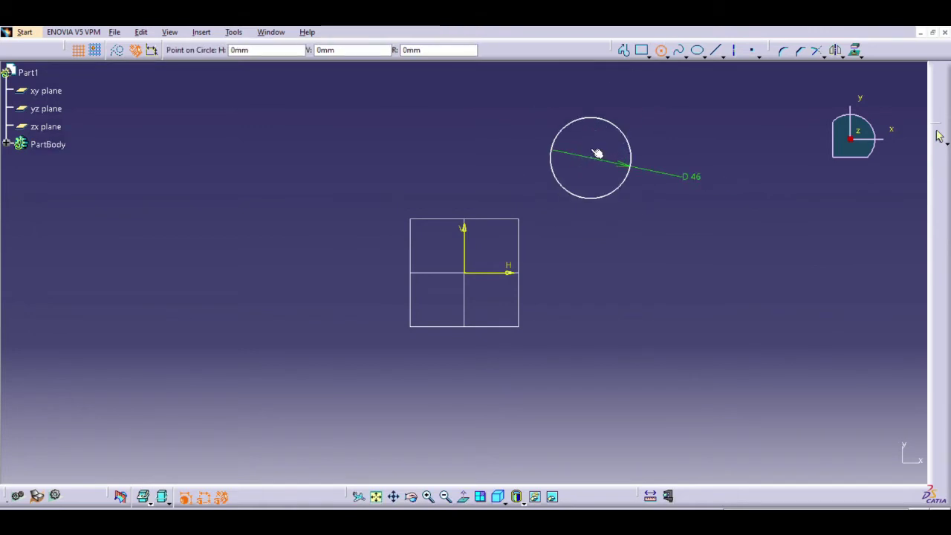
left_click(625, 191)
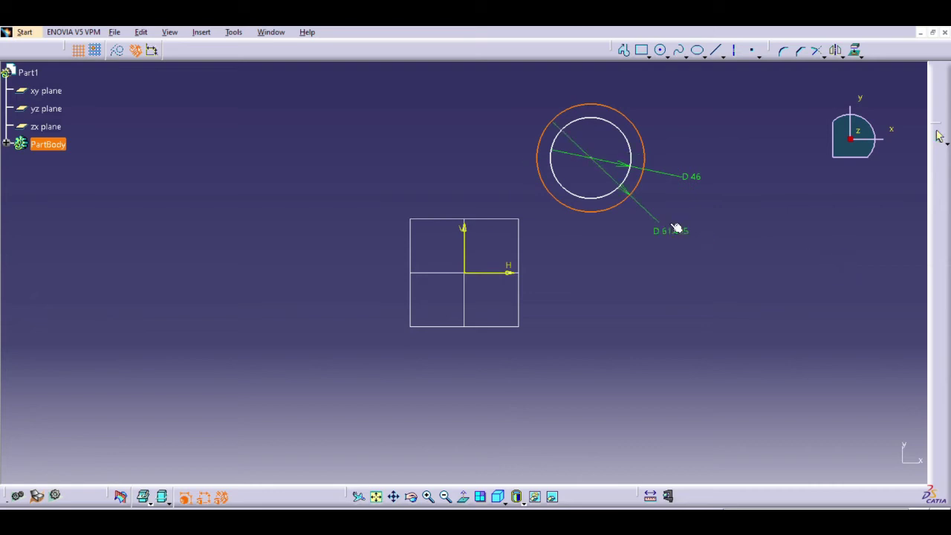
left_click(674, 227)
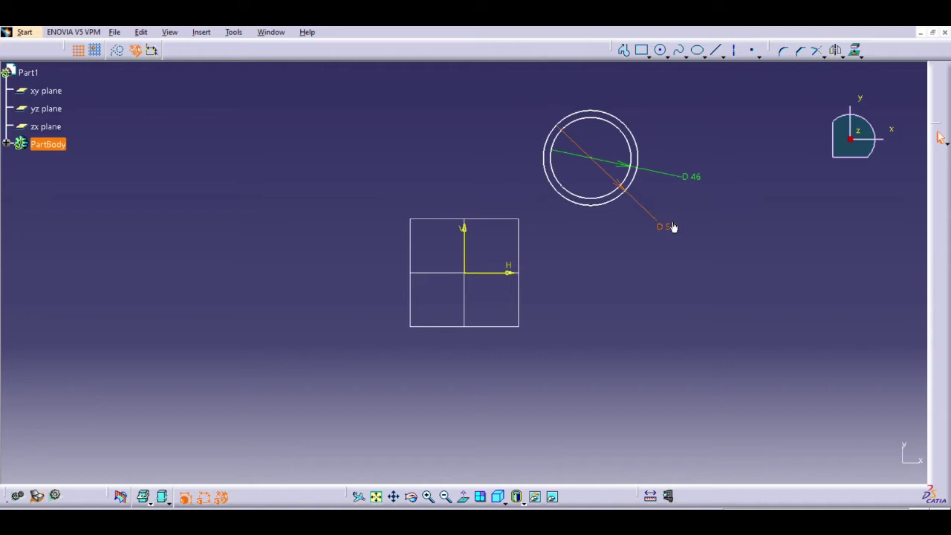
- Position the shared circle centre 37.5 mm from the V axis and 37.5 mm from the H axis
left_click(591, 158)
left_click(466, 252)
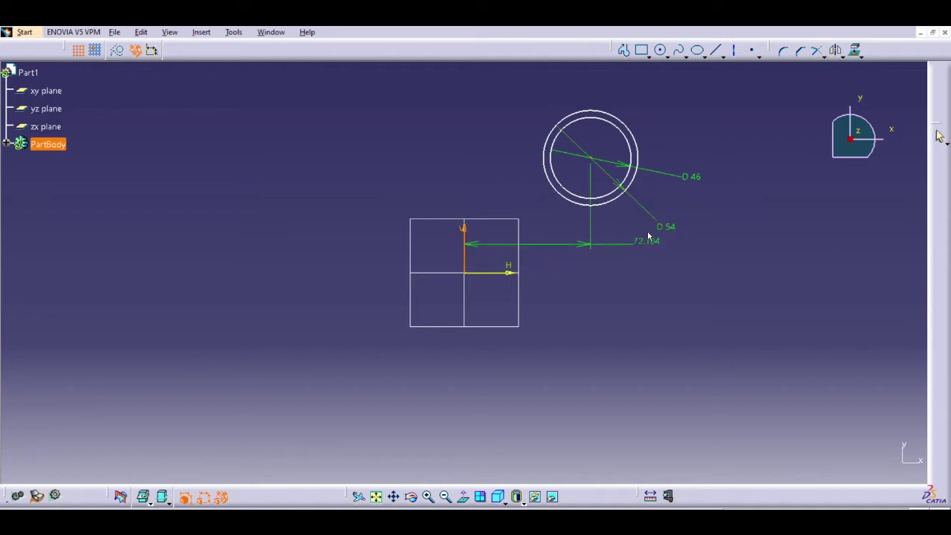
left_click(643, 273)
left_click(641, 272)
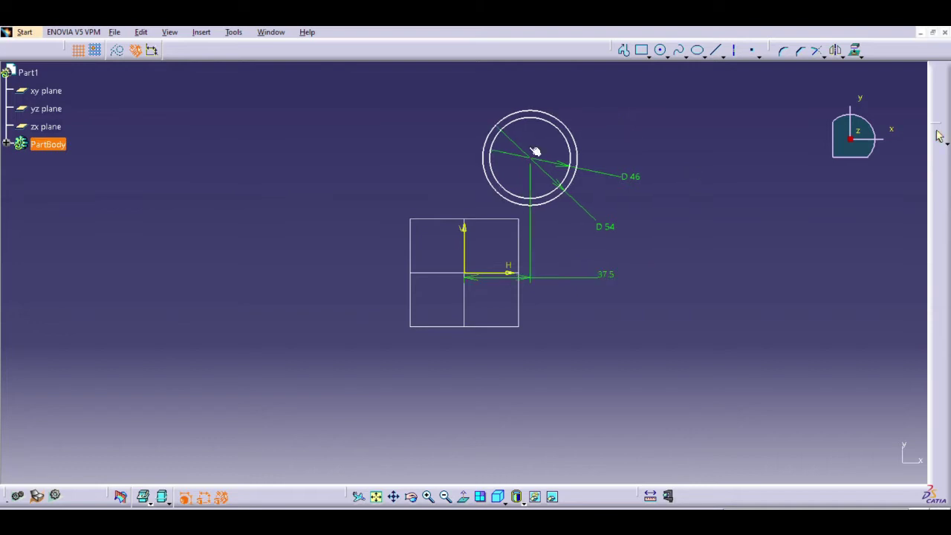
left_click(485, 272)
left_click(433, 216)
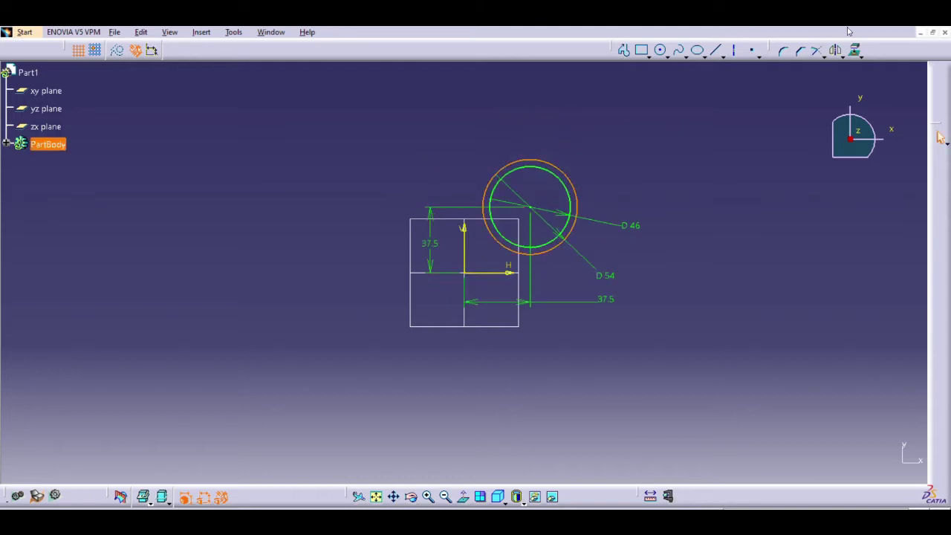
- Mirror the 54 mm circle about the V axis
left_click(465, 226)
middle_click_drag(552, 240, 745, 30)
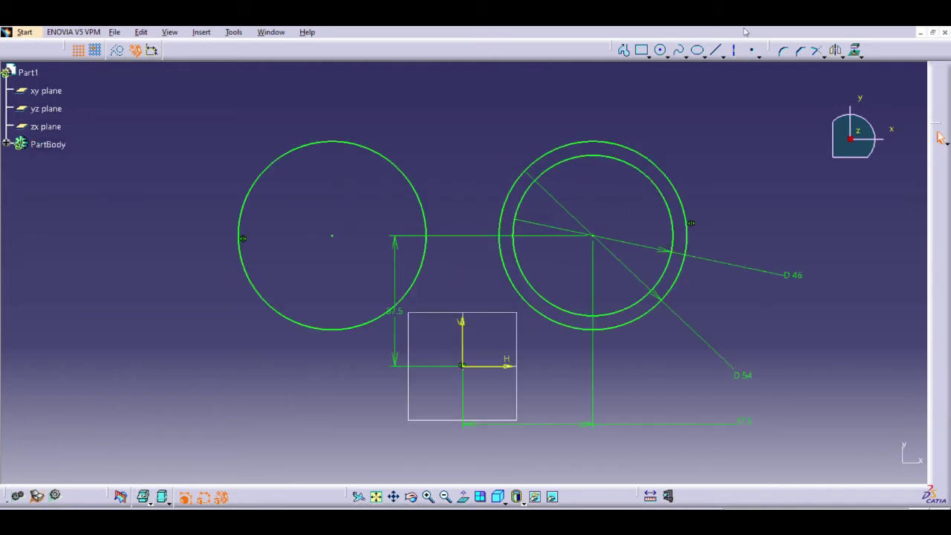
- Place a point on the V axis and dimension it 18 mm above the origin
left_click(752, 49)
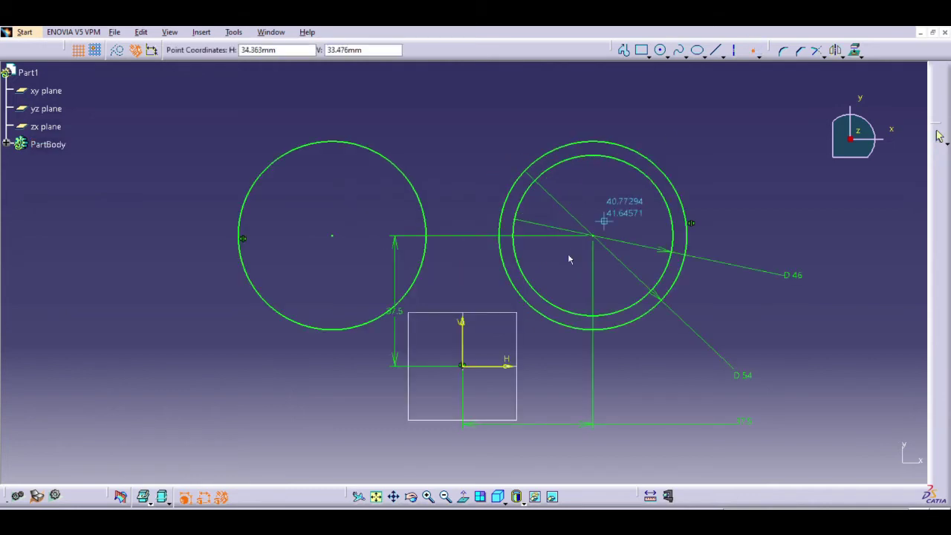
left_click(466, 318)
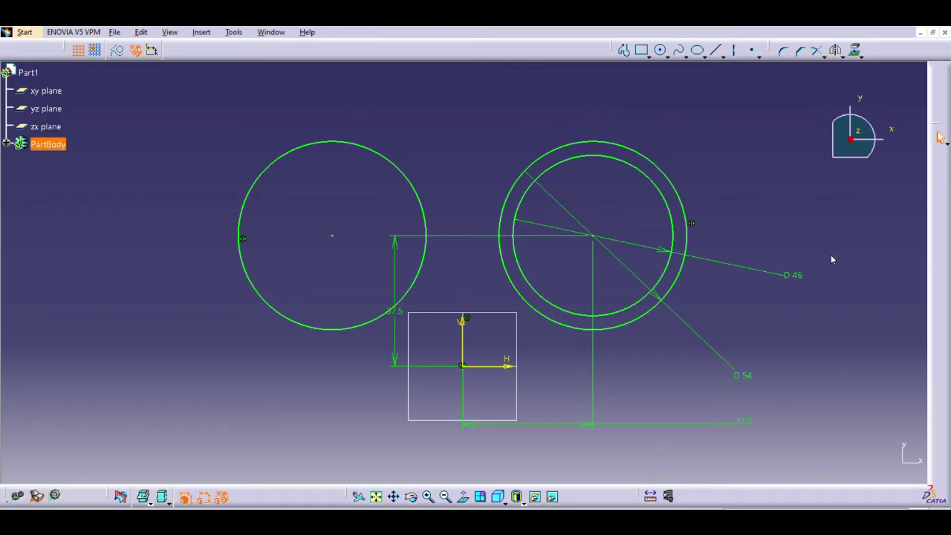
left_click(501, 364)
left_click(446, 339)
- Draw a symmetric seven-point spline from the right outer circle's top, through the 18 mm point, to the mirrored circle's top
left_click(678, 49)
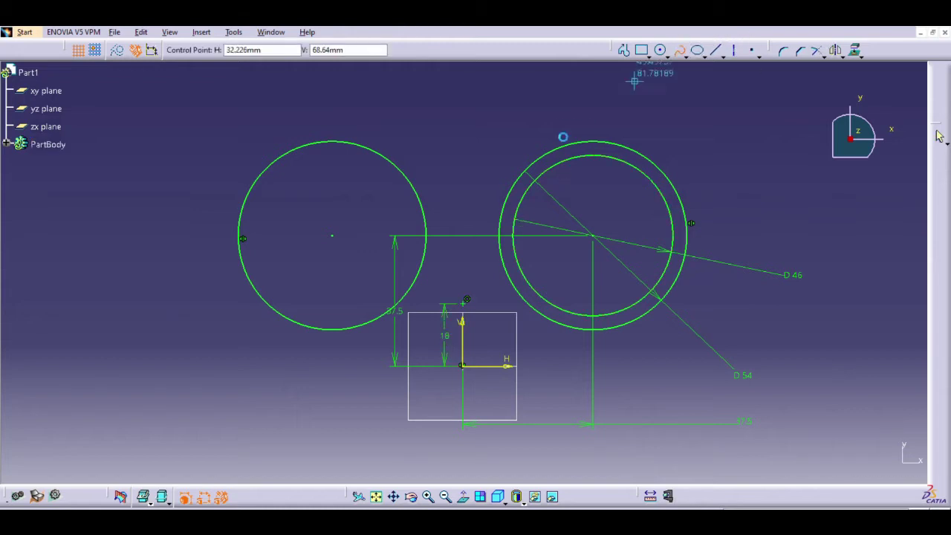
left_click(596, 135)
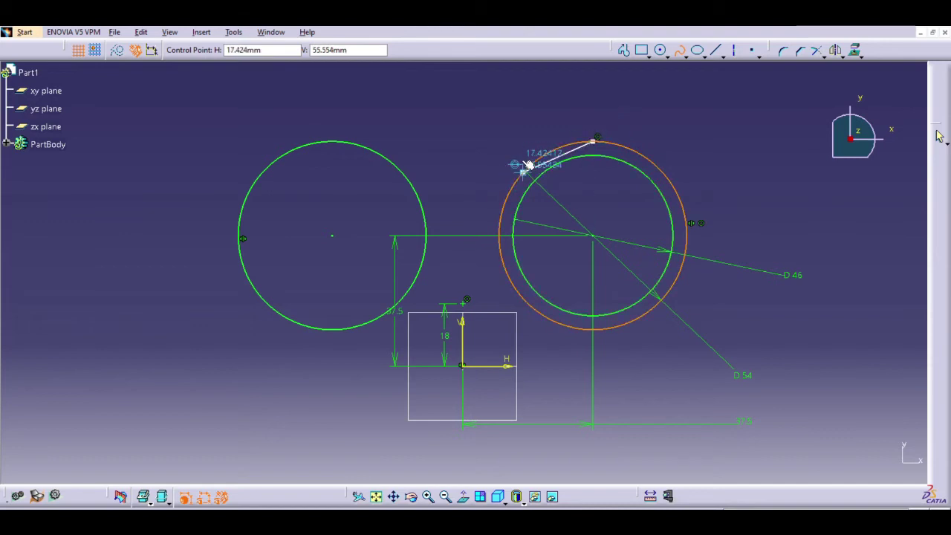
left_click(523, 172)
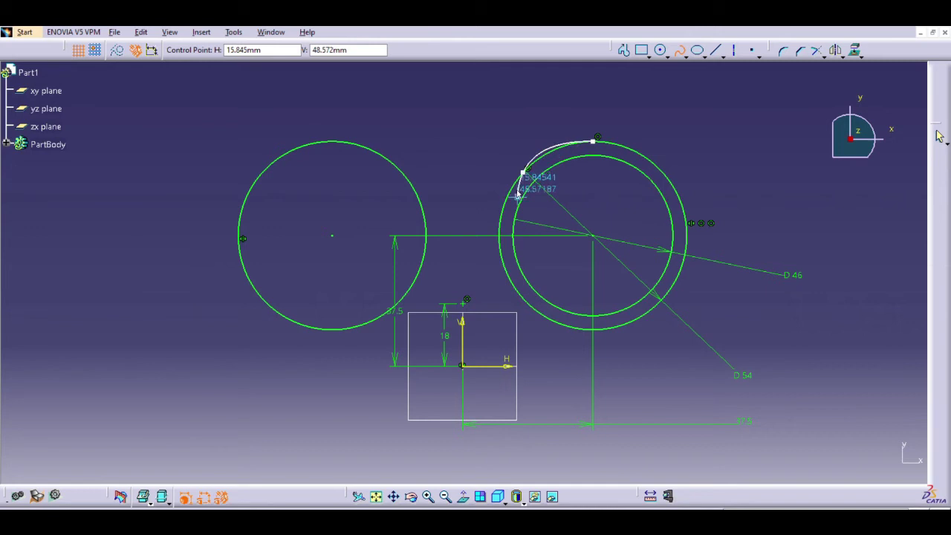
left_click(499, 234)
left_click(463, 302)
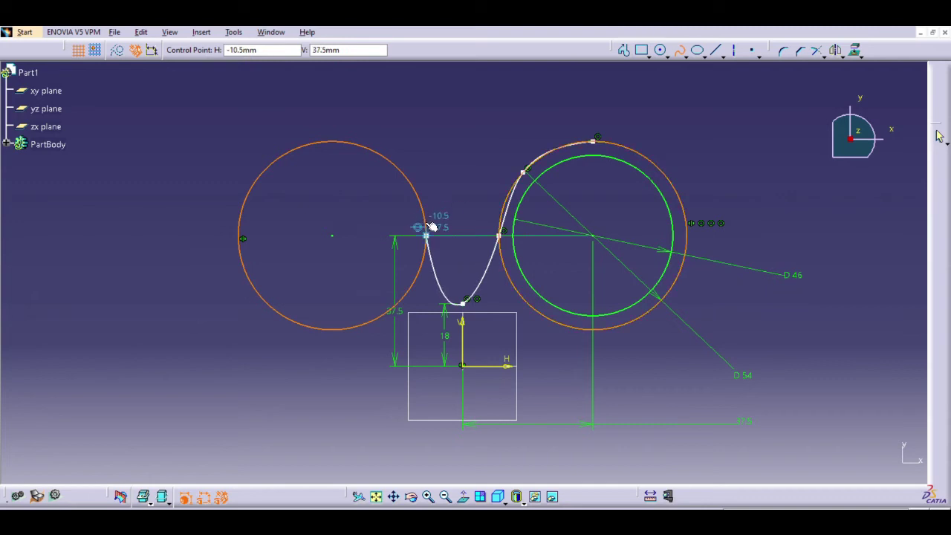
left_click(429, 229)
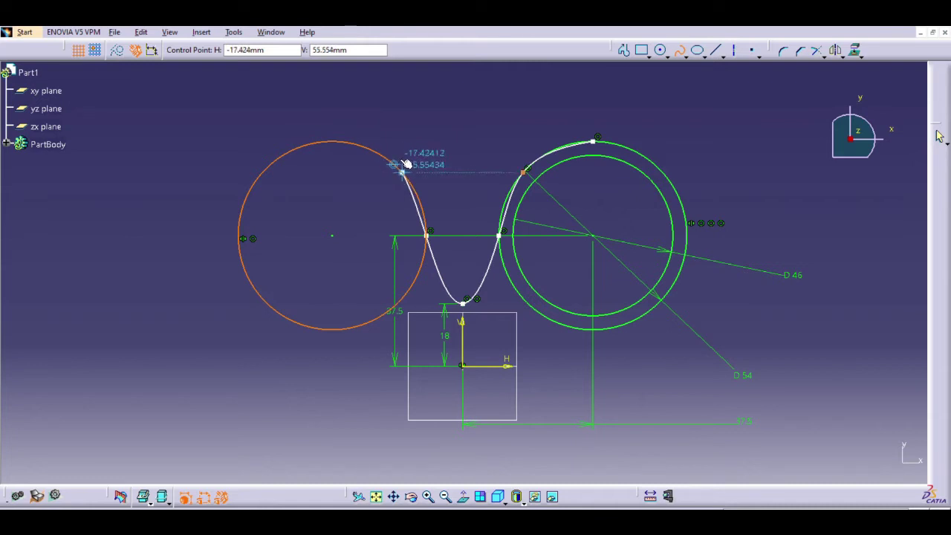
left_click(382, 152)
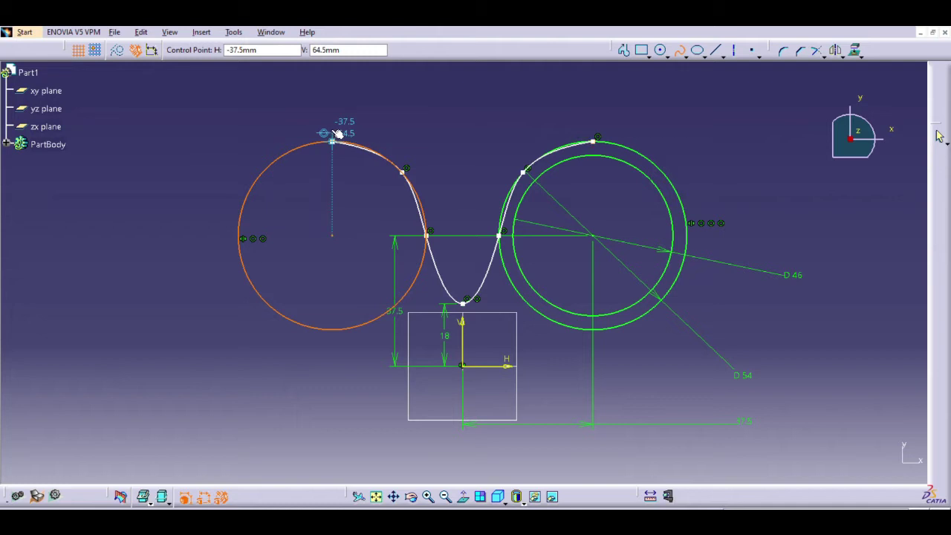
left_click(338, 134)
key("Escape")
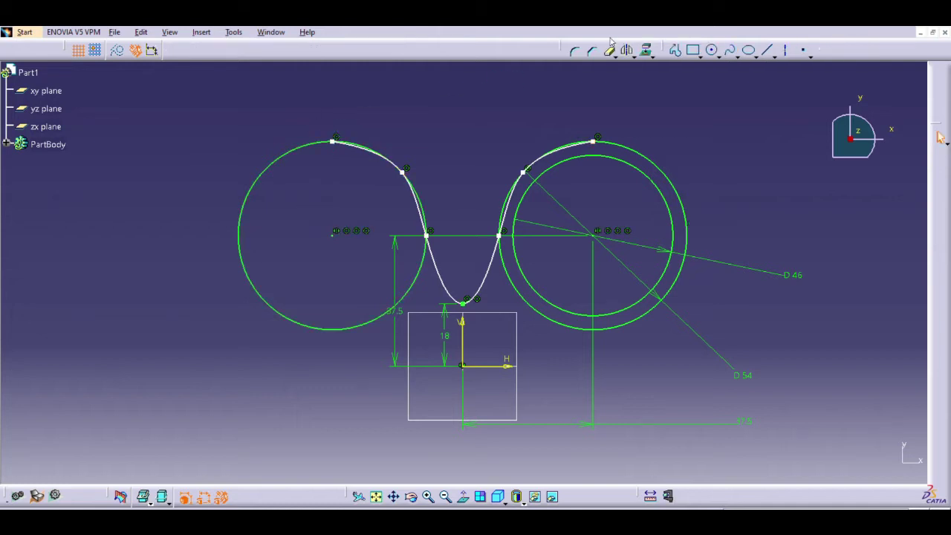
- Trim the spline to leave the segment between the V-axis point and the innermost point of the right outer circle
left_click(563, 154)
left_click(566, 142)
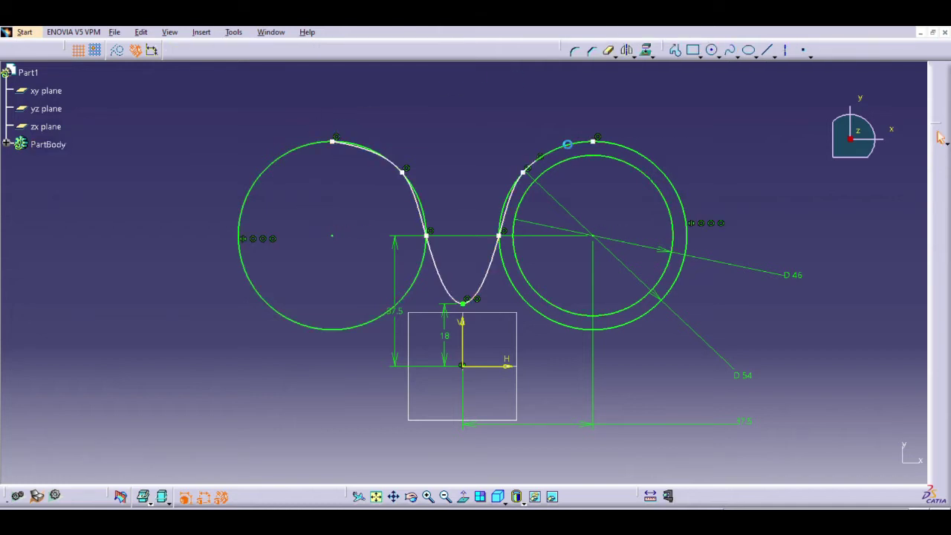
left_click(518, 192)
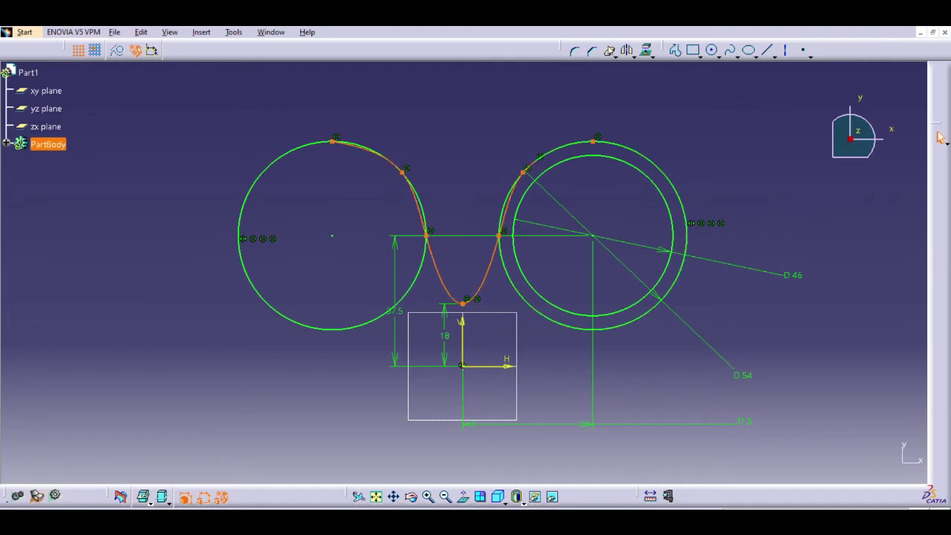
left_click(609, 50)
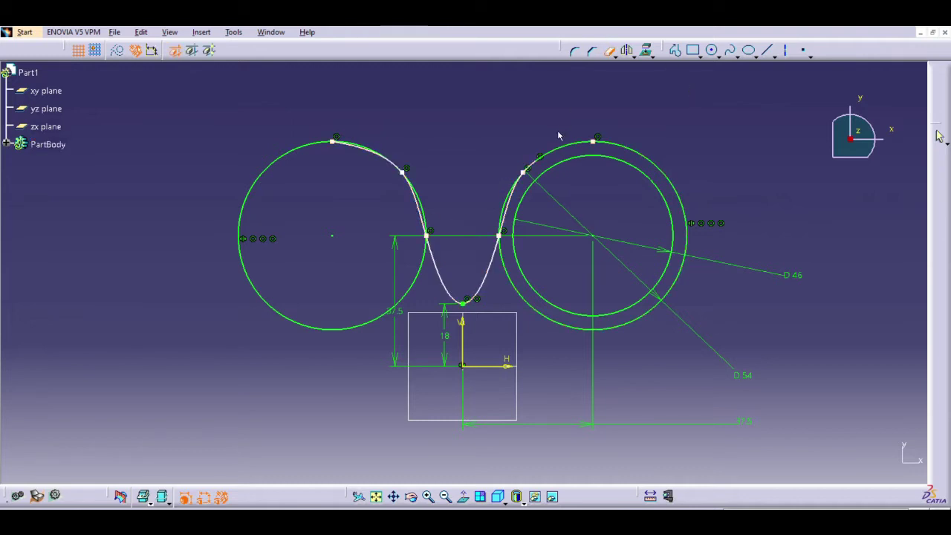
left_click(515, 191)
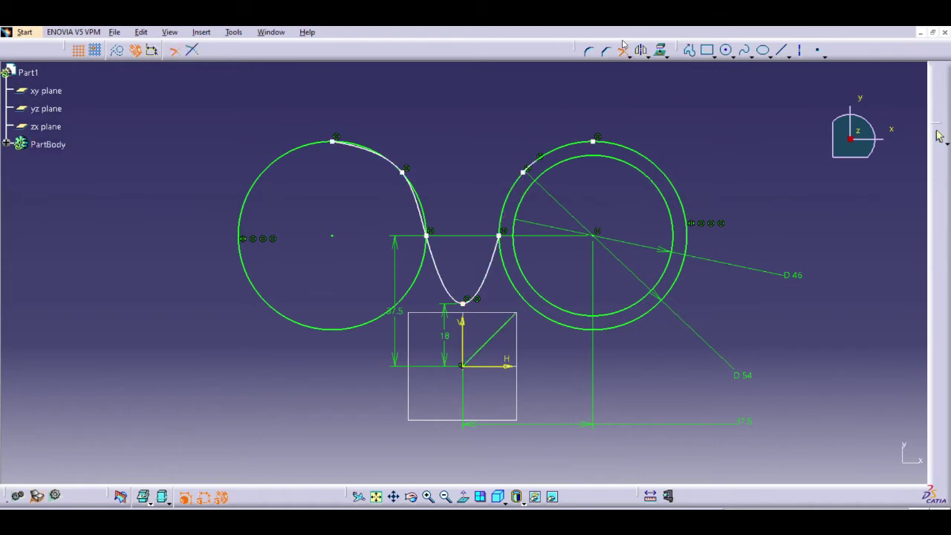
left_click(622, 44)
left_click(459, 296)
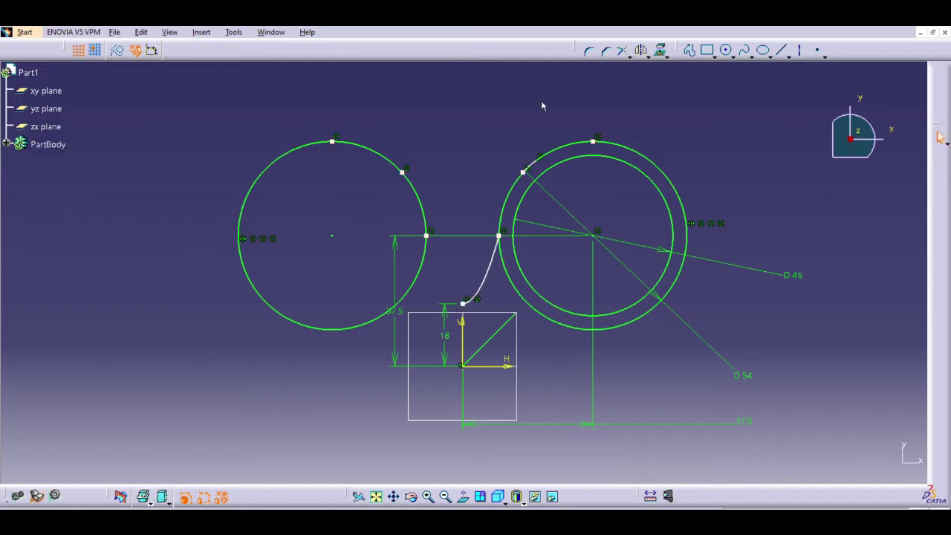
- Add a tangent corner where the remaining spline segment meets the right outer circle
middle_click_drag(542, 104, 587, 56, "ctrl")
left_click(590, 49)
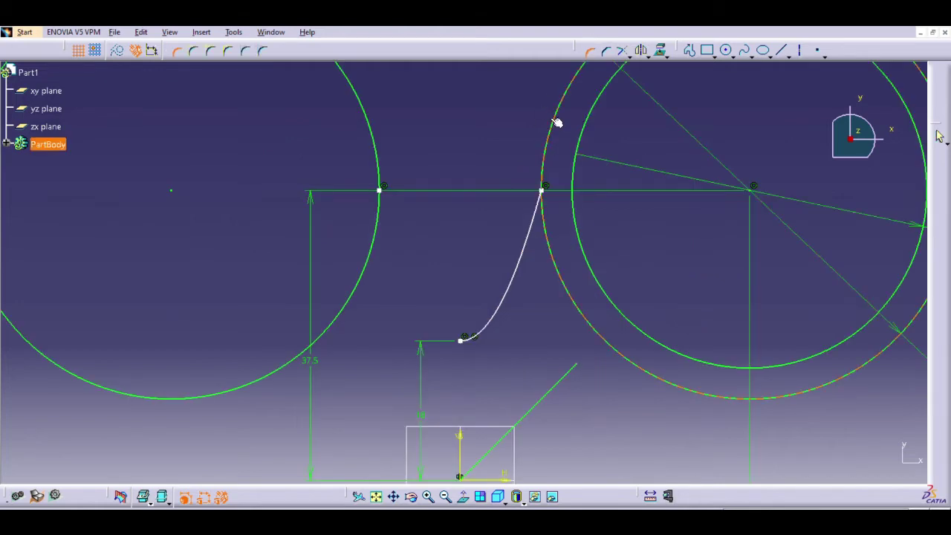
left_click(541, 195)
left_click(541, 195)
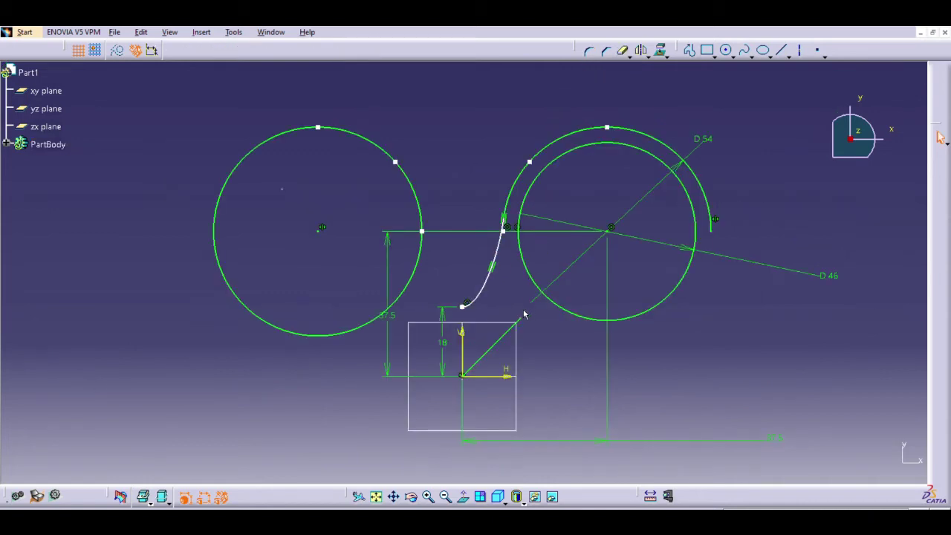
- Extend the diagonal line from the origin through the circle centre and trim both right circles on its far side
left_click_drag(528, 309, 736, 128)
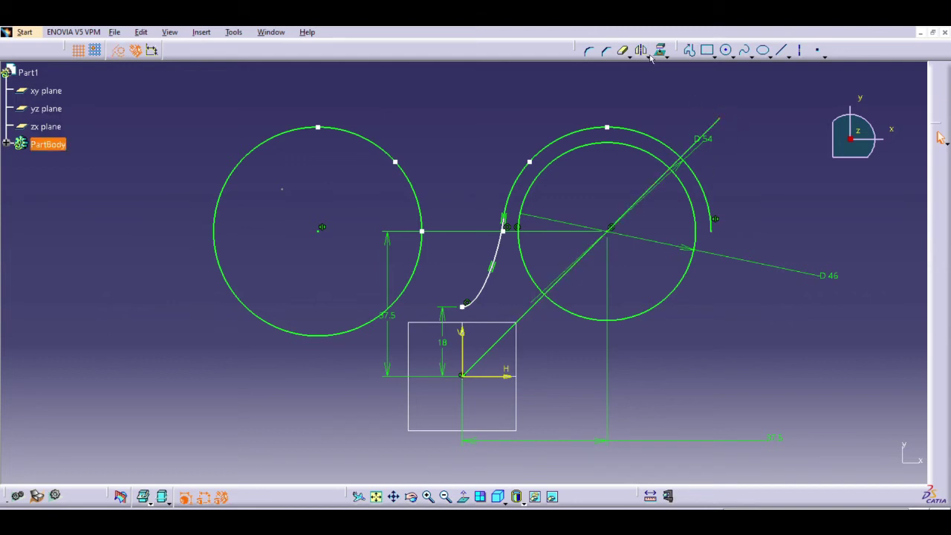
left_click(624, 50)
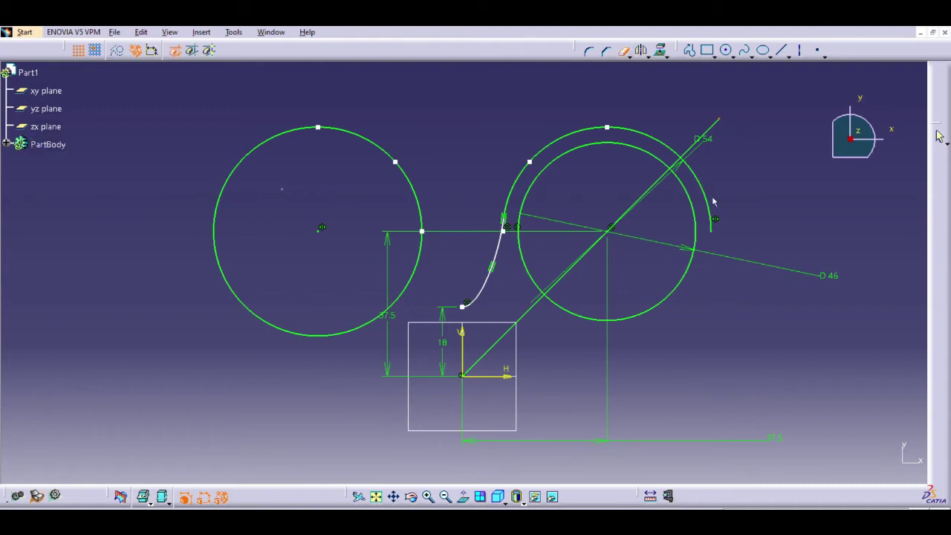
left_click(704, 197)
left_click(699, 200)
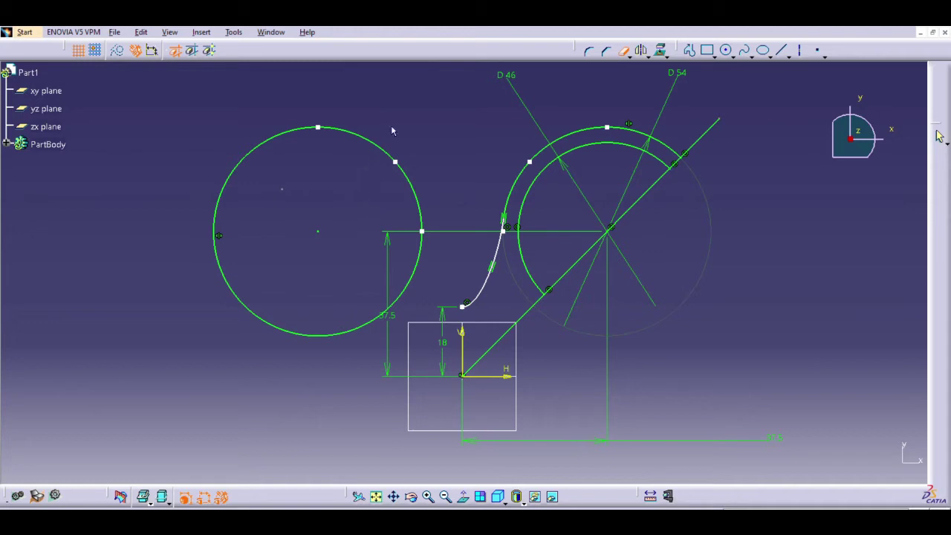
- Delete the mirrored circle on the far side of the V axis
left_click(622, 48)
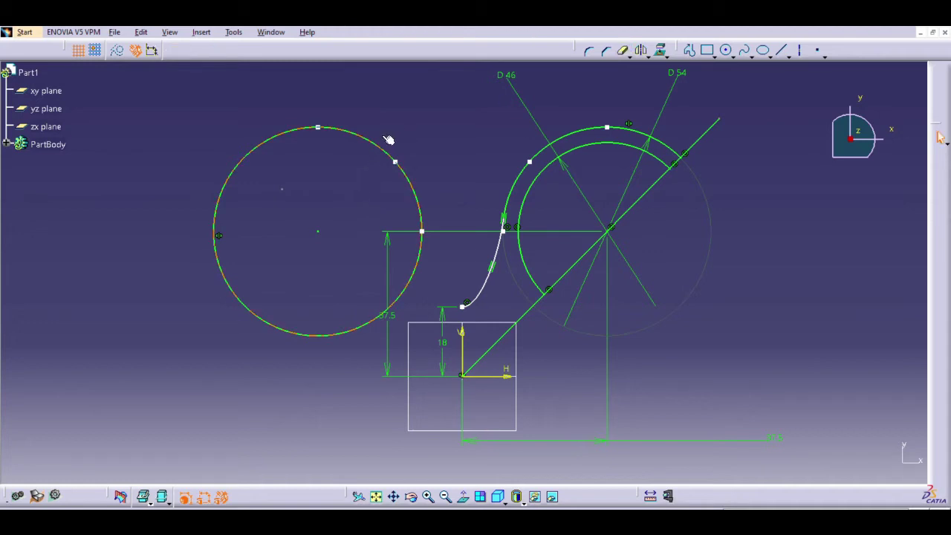
left_click(384, 139)
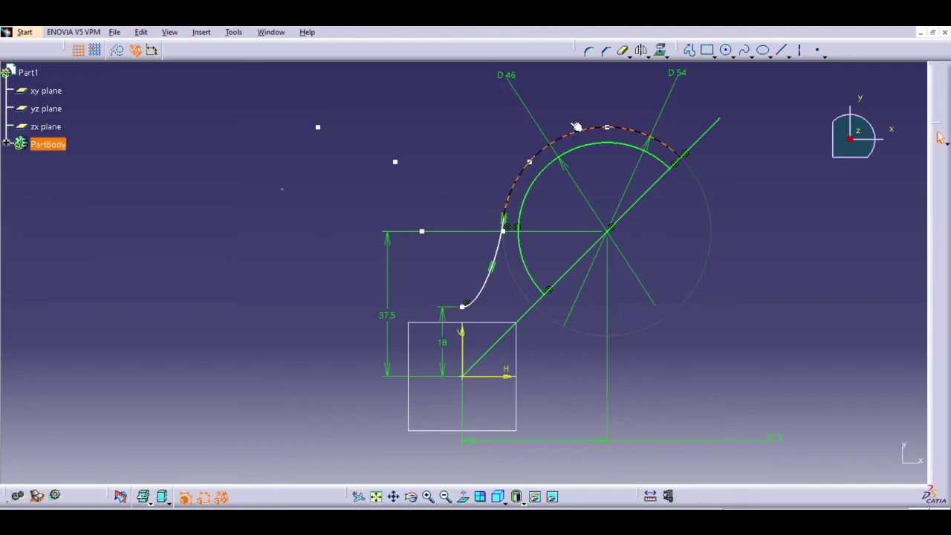
- Mirror the inner and outer arcs, the tangent corner and the remaining spline segment about the diagonal line
left_click(502, 240, "ctrl")
left_click(549, 162, "ctrl")
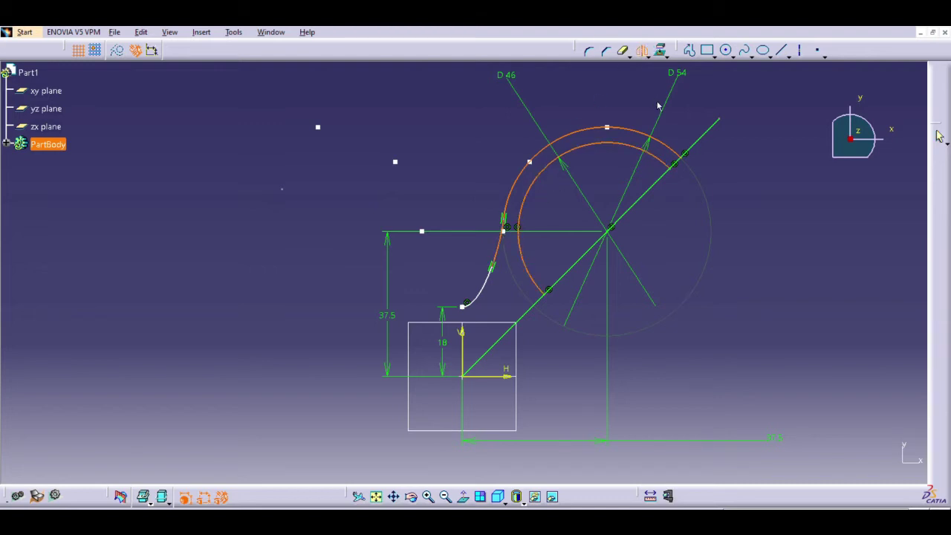
left_click(705, 135)
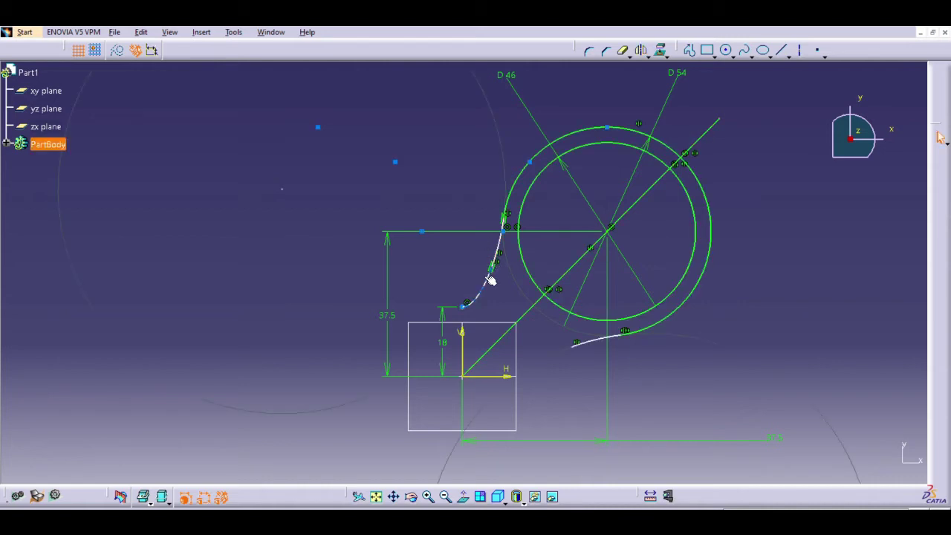
left_click(491, 280)
left_click(589, 249)
- Delete the diagonal line used as the mirror axis and exit the sketch
left_click(697, 141)
key("Delete")
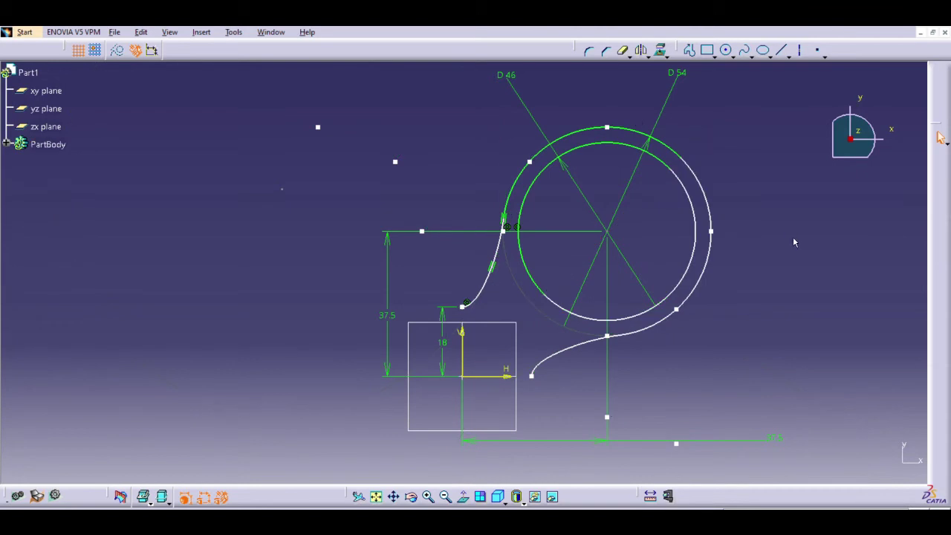
key("ctrl+q")
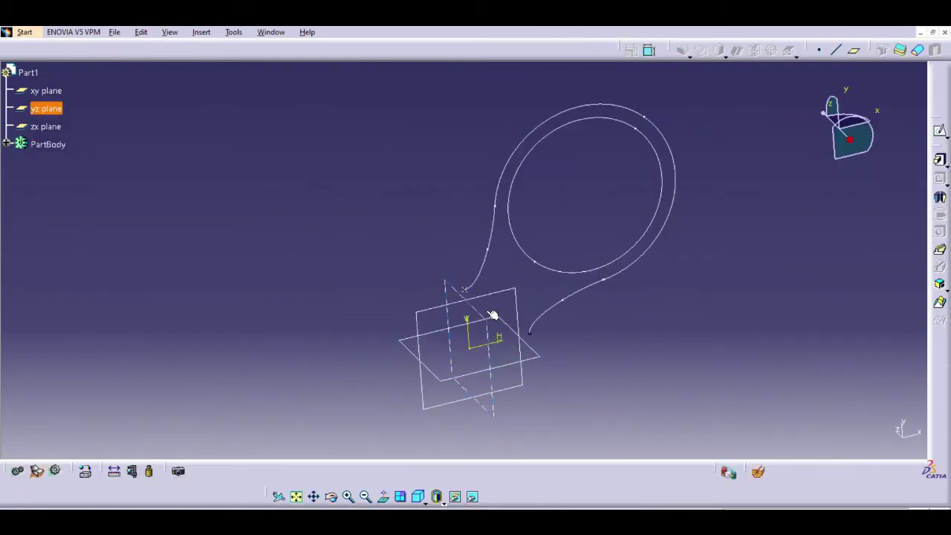
- Start a sketch on the zx plane and draw a circle of about 1.9 mm radius passing through the profile's end point
left_click(456, 350)
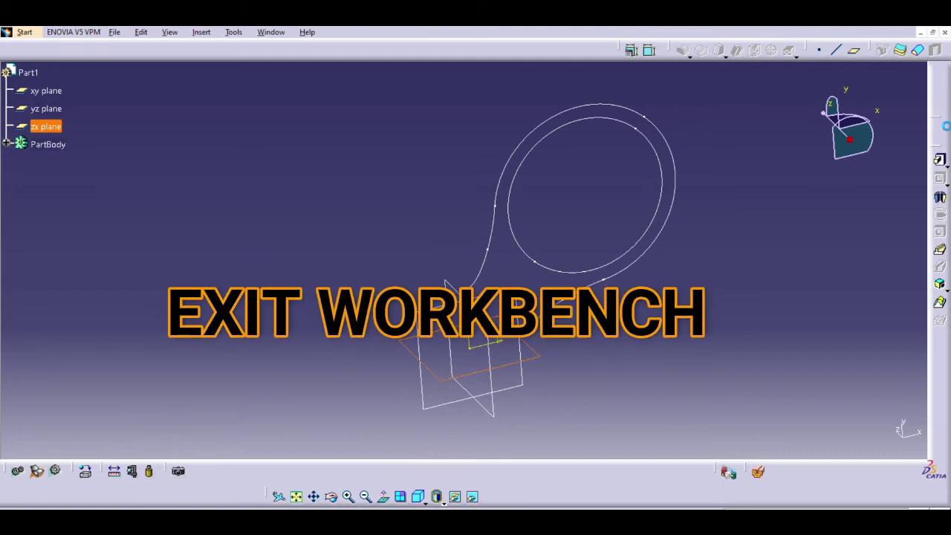
left_click(940, 131)
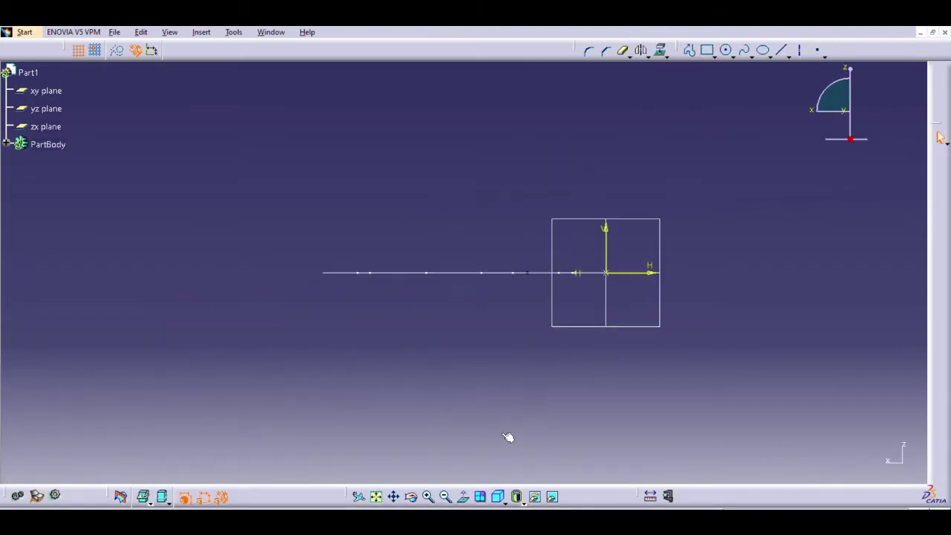
left_click(411, 496)
mouse_move(543, 215)
left_mouse_down()
mouse_move(542, 248)
mouse_move(542, 216)
mouse_move(536, 233)
left_mouse_up()
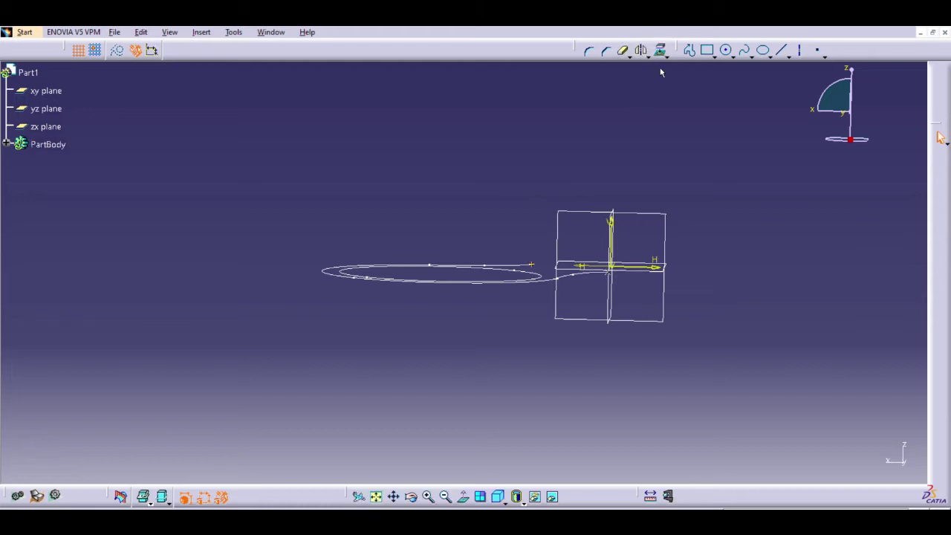
left_click(728, 50)
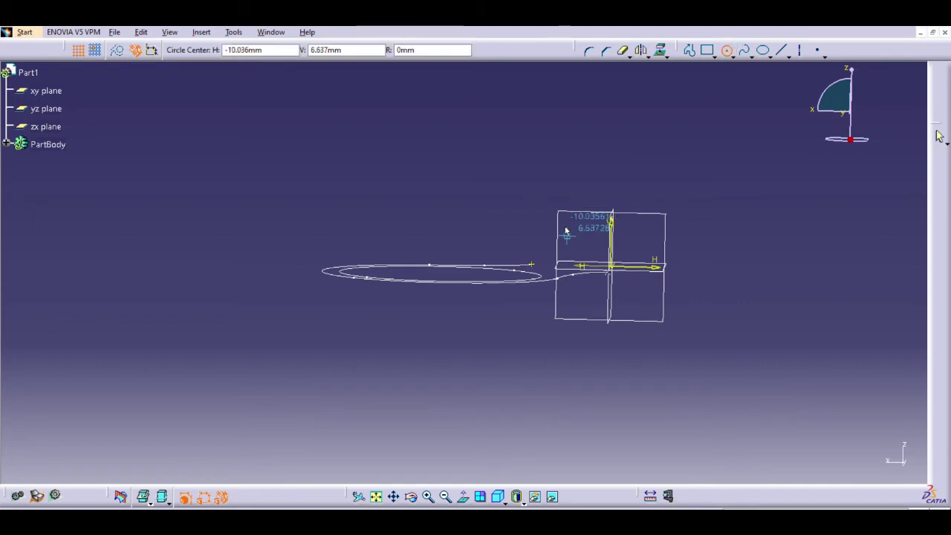
left_click(541, 256)
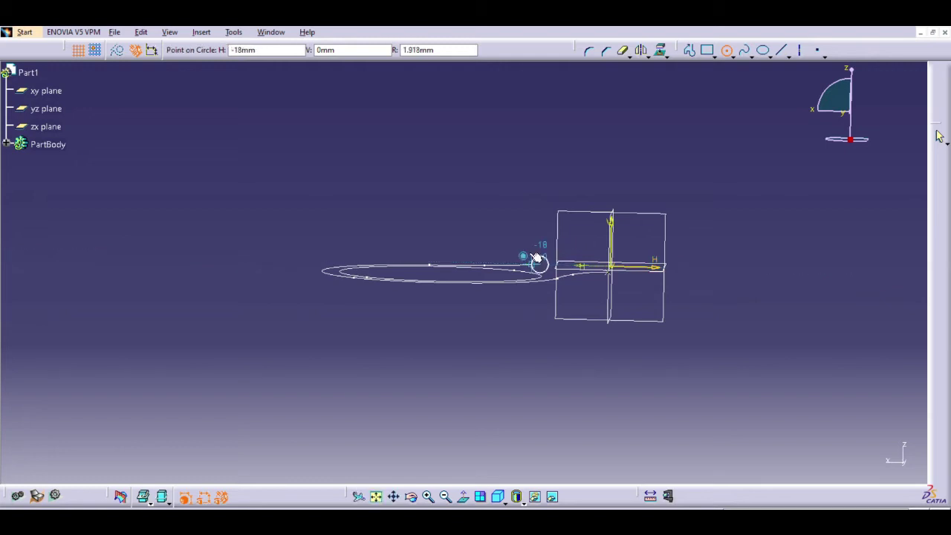
left_click(536, 258)
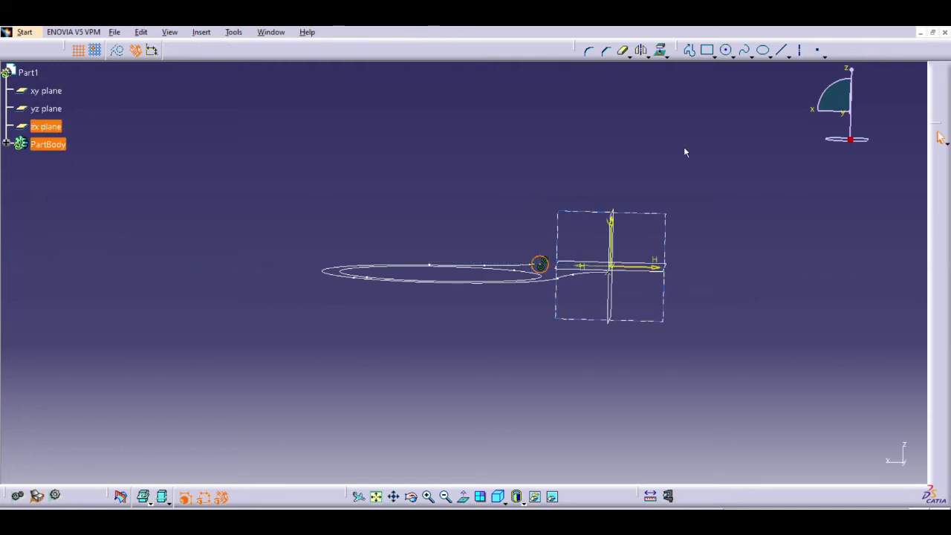
- Dimension the circle's diameter and set it to 4 mm
left_click(834, 250)
left_click(538, 223)
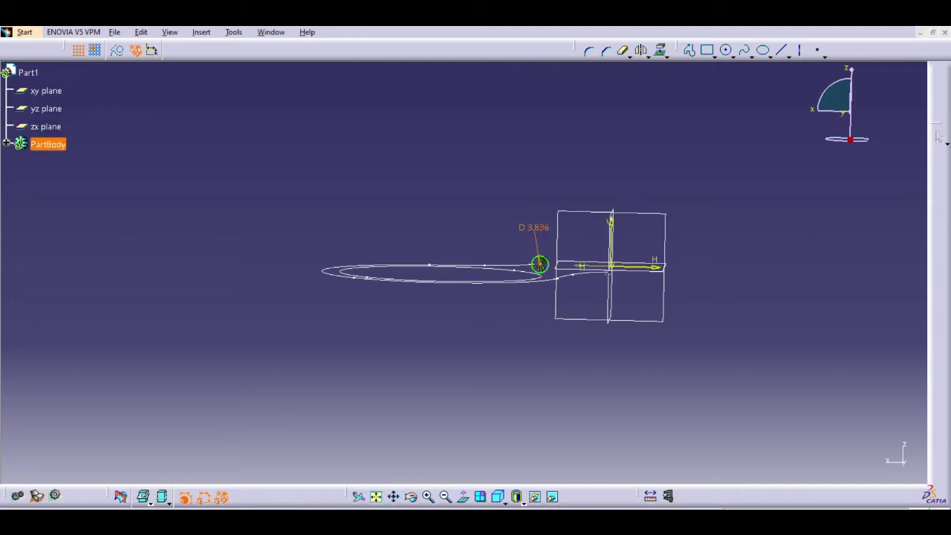
middle_click_drag(702, 131, 697, 75, "ctrl")
- Draw two connected 2 mm lines, horizontal from the profile's end point to the circle centre and vertical down to the circle
left_click(690, 50)
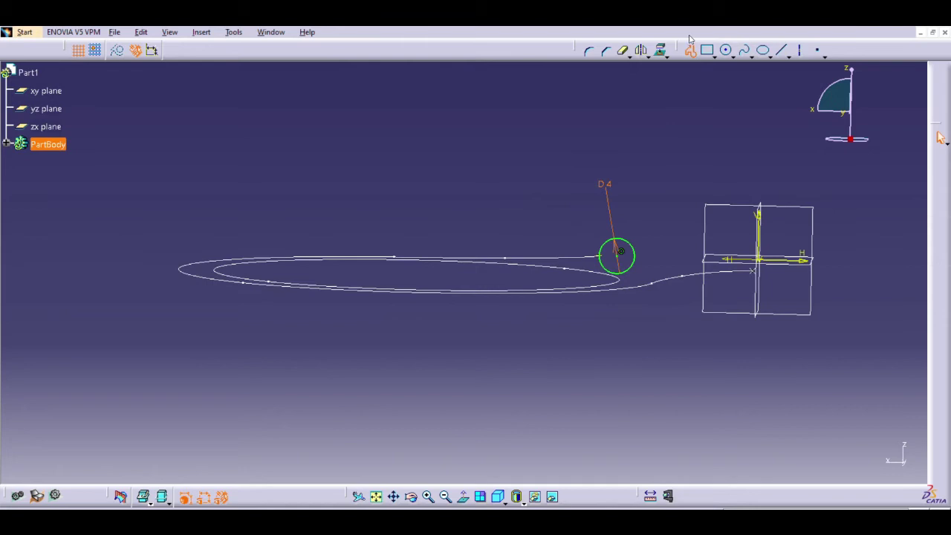
left_click(602, 249)
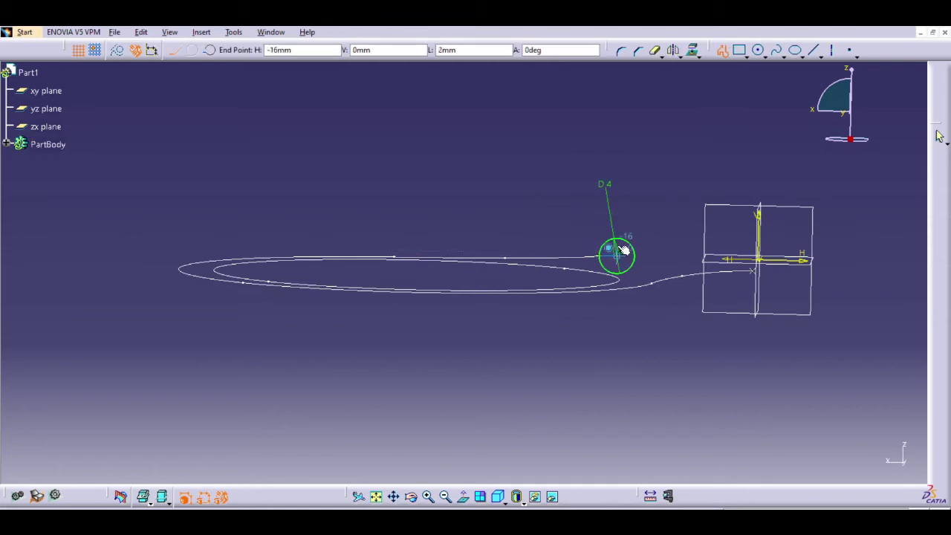
left_click(623, 250)
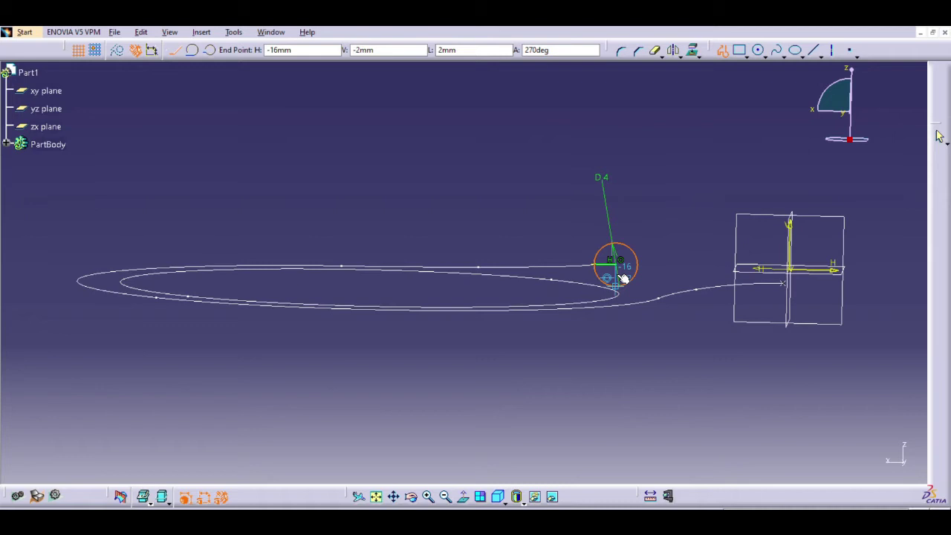
left_click(622, 279)
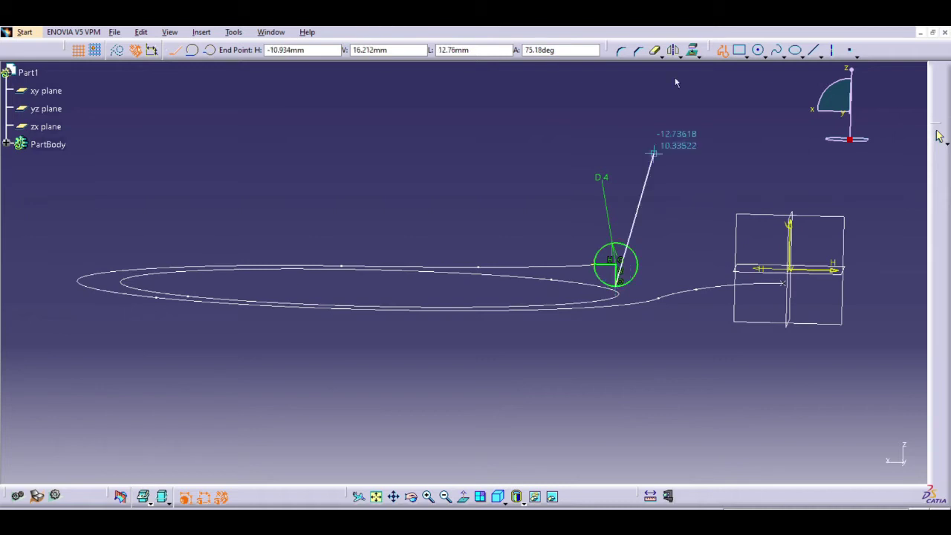
key("Escape")
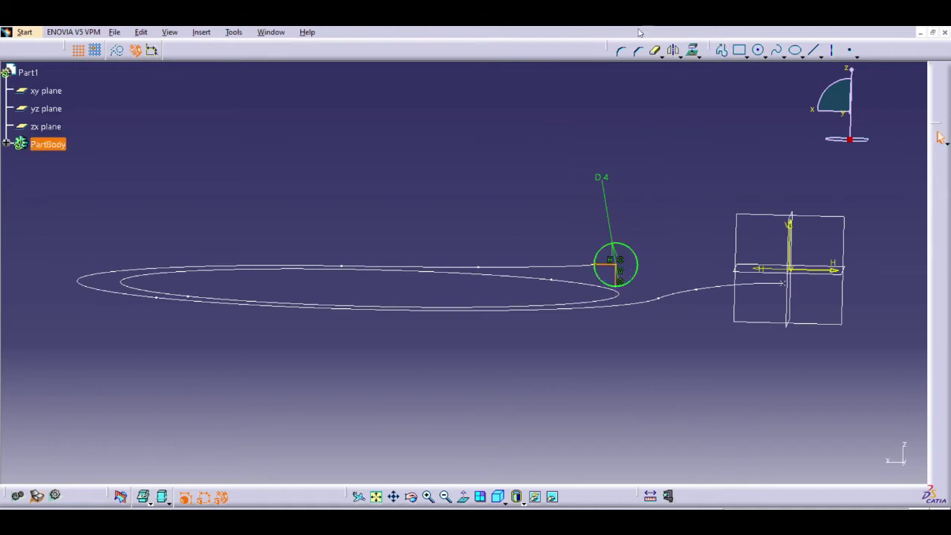
- Trim the circle to leave only the lower quarter arc between the two radial lines
left_click(654, 46)
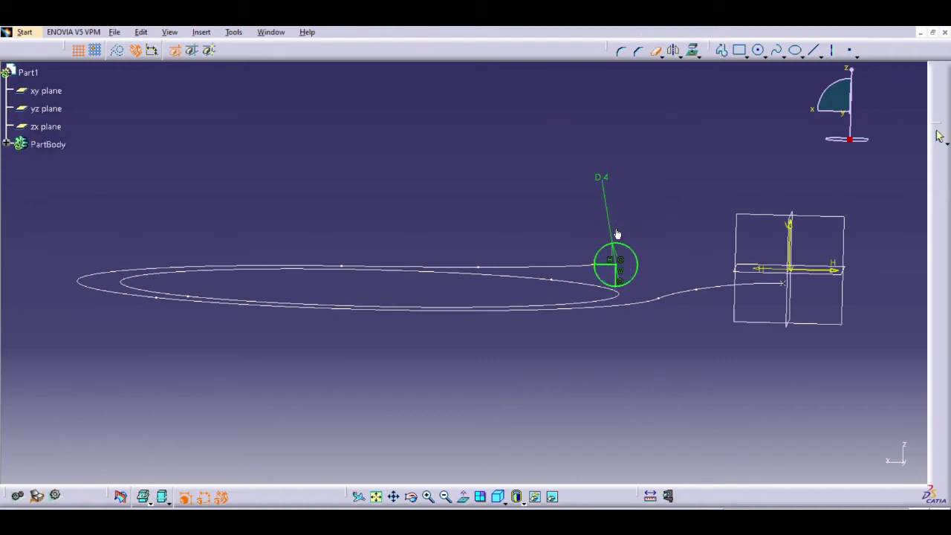
left_click(623, 234)
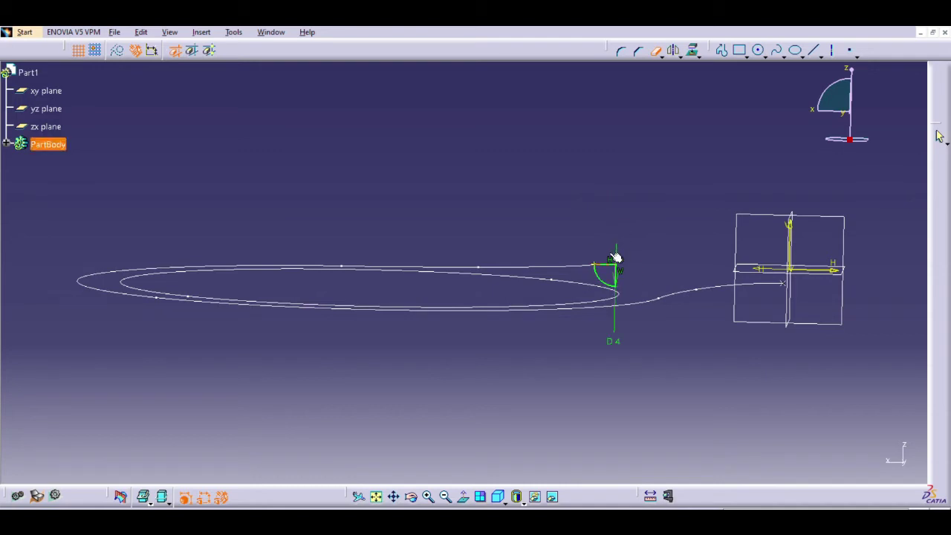
left_click(617, 263)
left_click(655, 49)
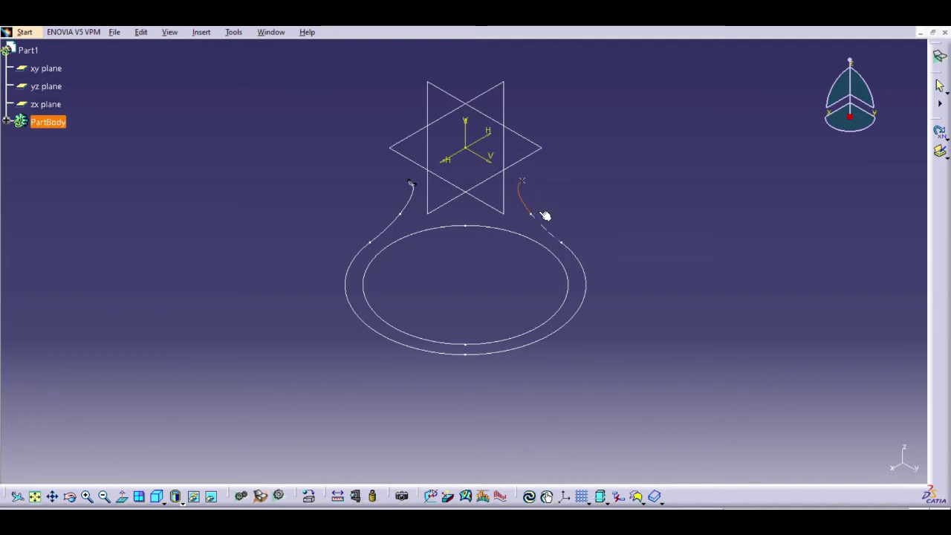
- Join the arcs, corners and splines of the open outer profile into a single curve
left_click(589, 261)
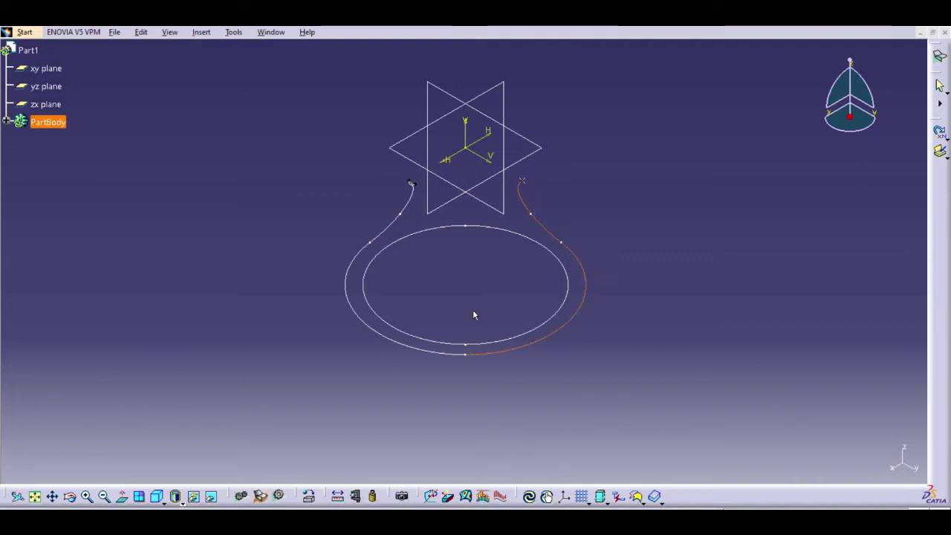
left_click(450, 347)
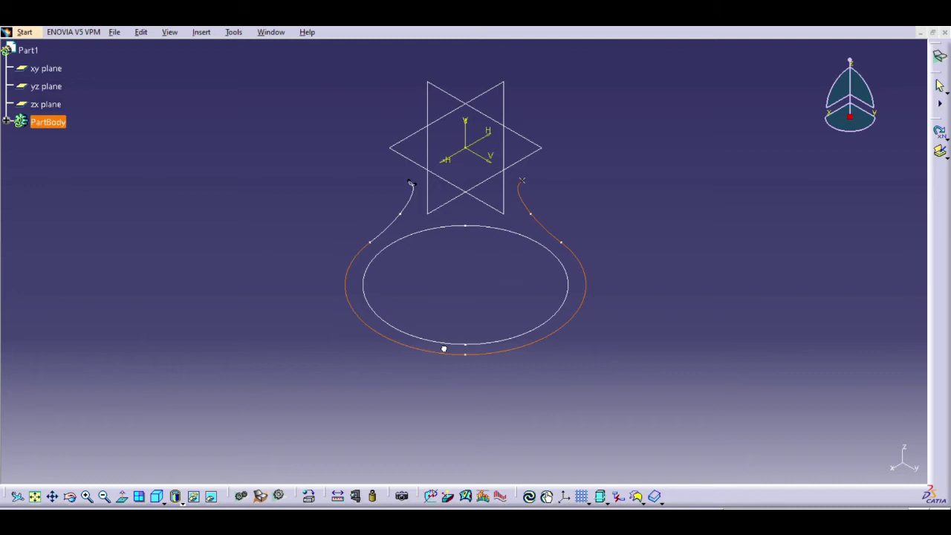
left_click(396, 220)
left_click(410, 184)
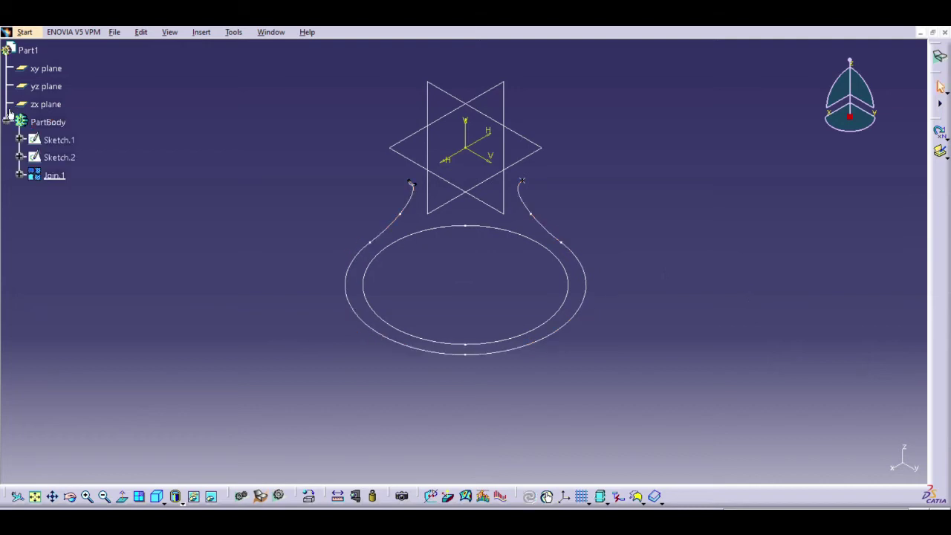
- Create a swept surface using Sketch.2 as the profile and Join.1 as the guide curve
left_click(55, 175)
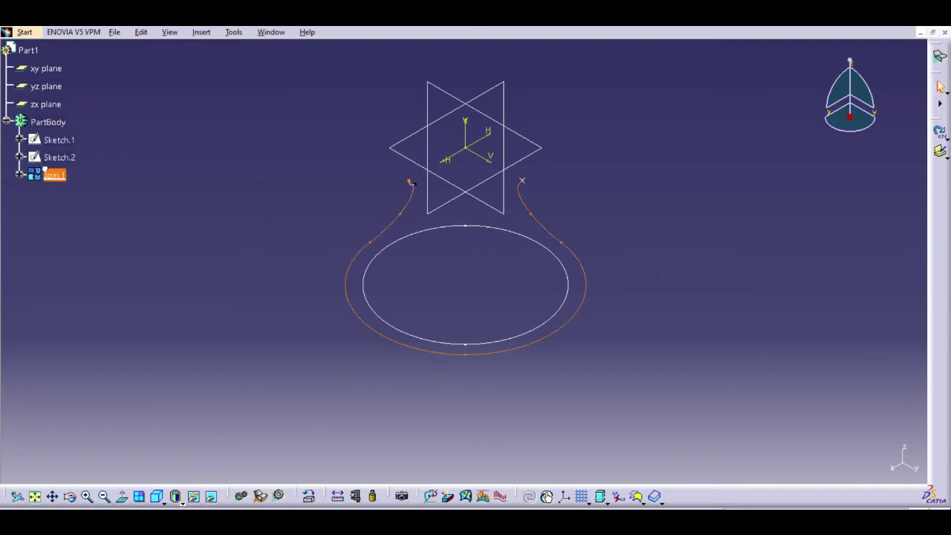
left_click(416, 178)
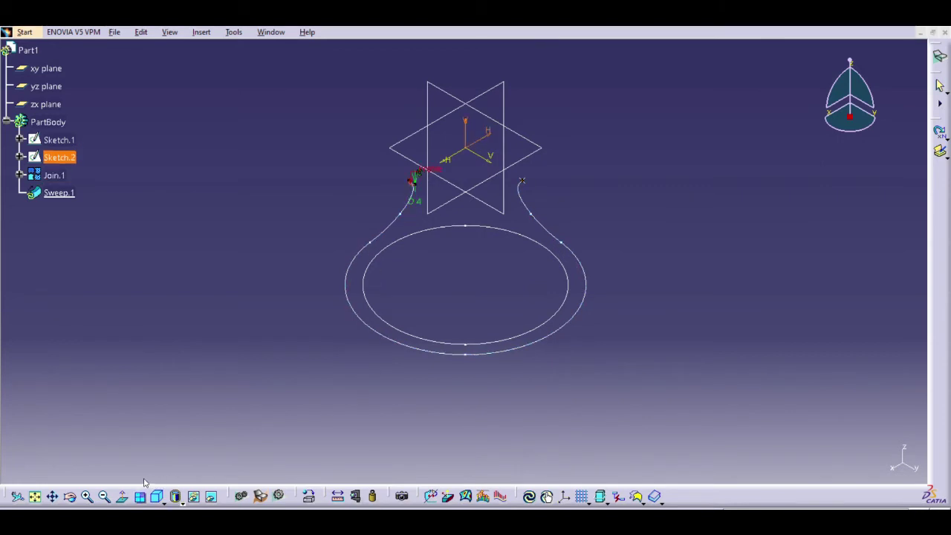
left_click(70, 496)
left_click_drag(163, 311, 542, 309)
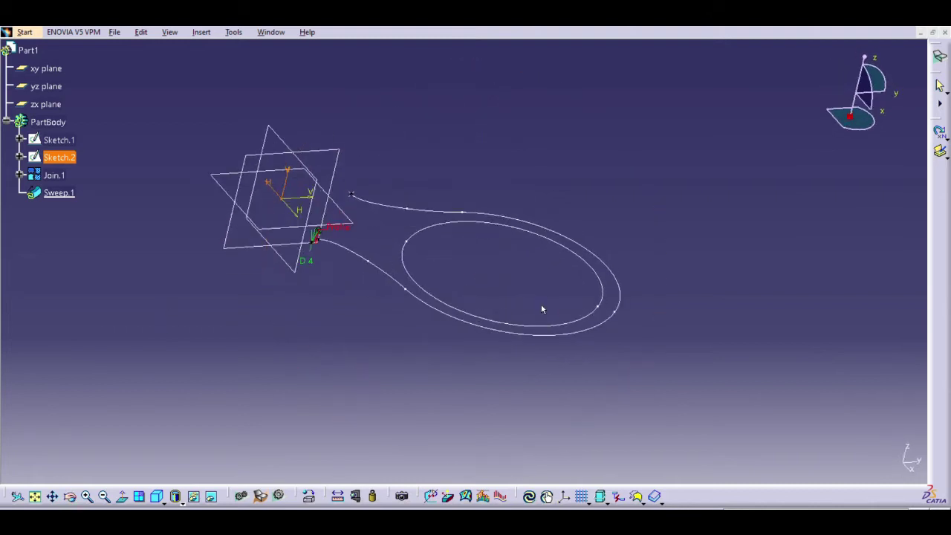
left_click(483, 316)
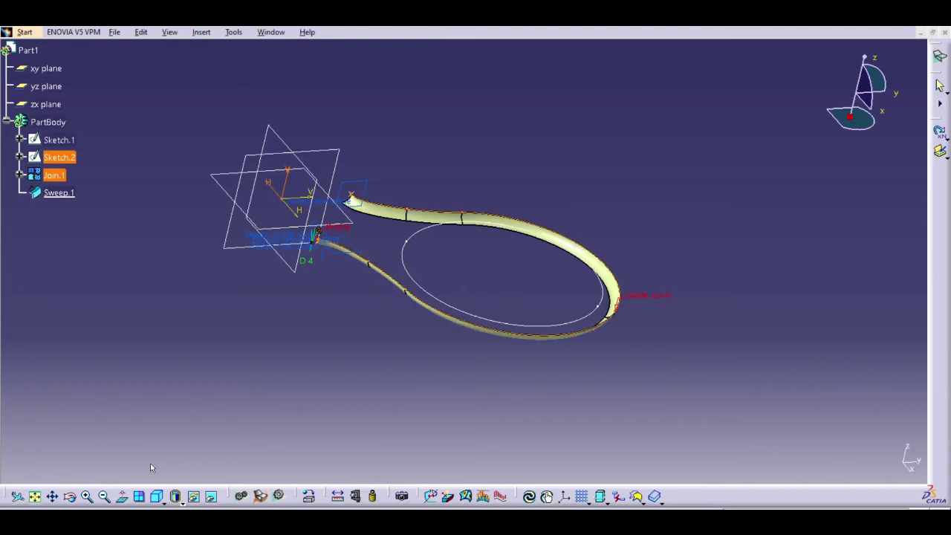
- Create a reference plane offset from the xy plane, reversed to lie below it
mouse_move(221, 357)
middle_mouse_down()
mouse_move(331, 409)
mouse_move(493, 314)
mouse_move(533, 413)
mouse_move(242, 387)
mouse_move(276, 314)
mouse_move(477, 265)
mouse_move(383, 267)
mouse_move(334, 402)
mouse_move(340, 338)
mouse_move(280, 357)
mouse_move(435, 401)
middle_mouse_up()
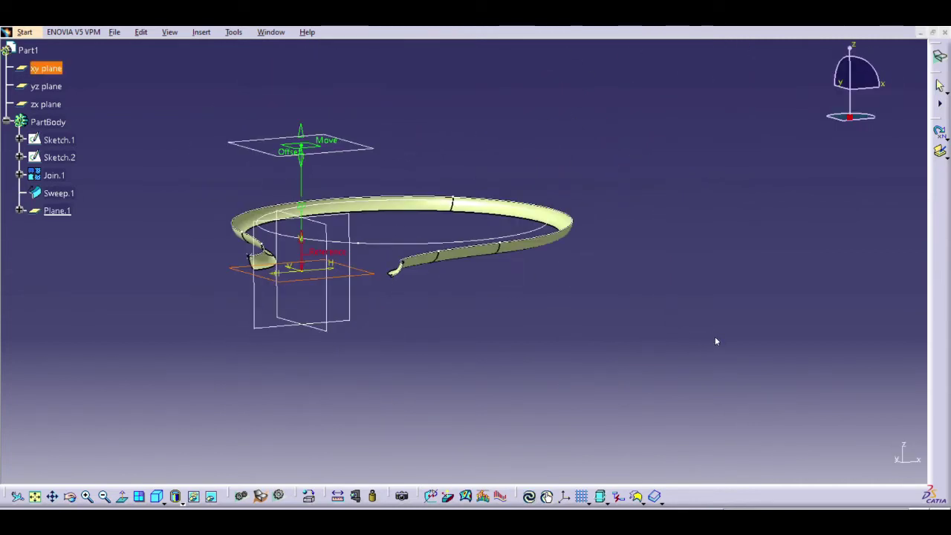
key("Return")
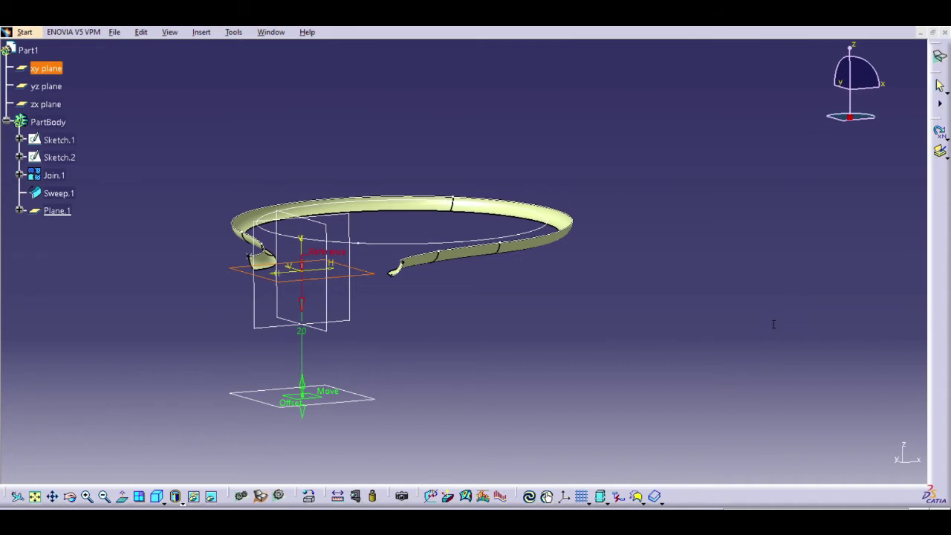
key("Return")
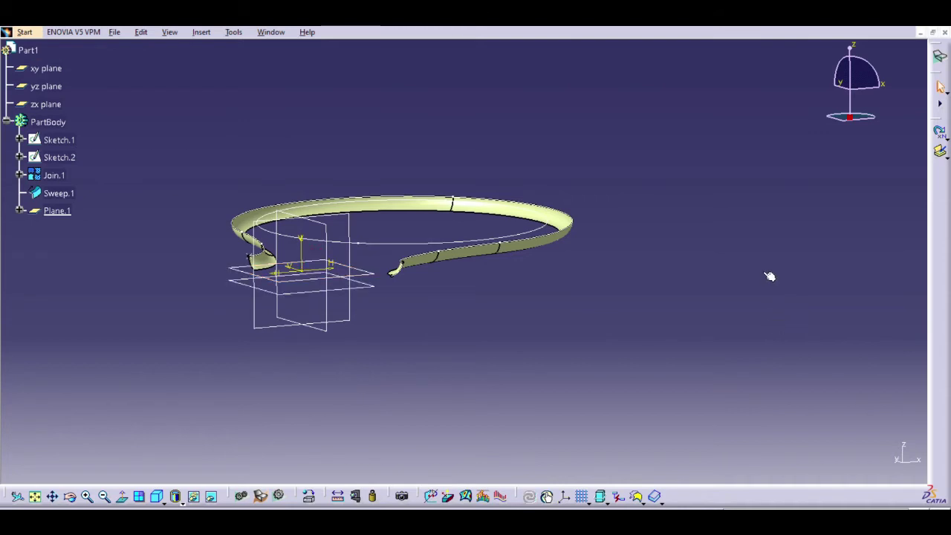
- Start a sketch on Plane.1 and project the two large arc edges of the swept surface into it
left_click(368, 280)
left_click(446, 255, "ctrl")
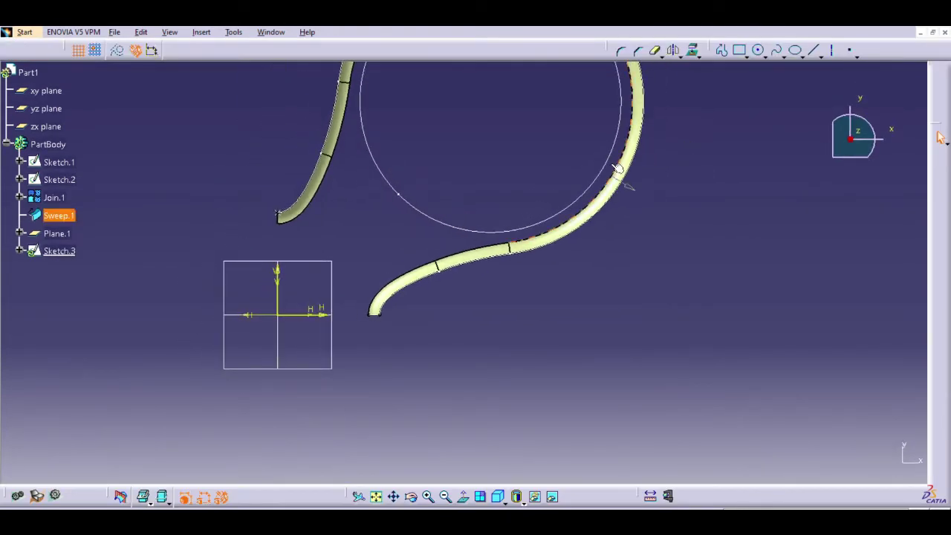
left_click(616, 169)
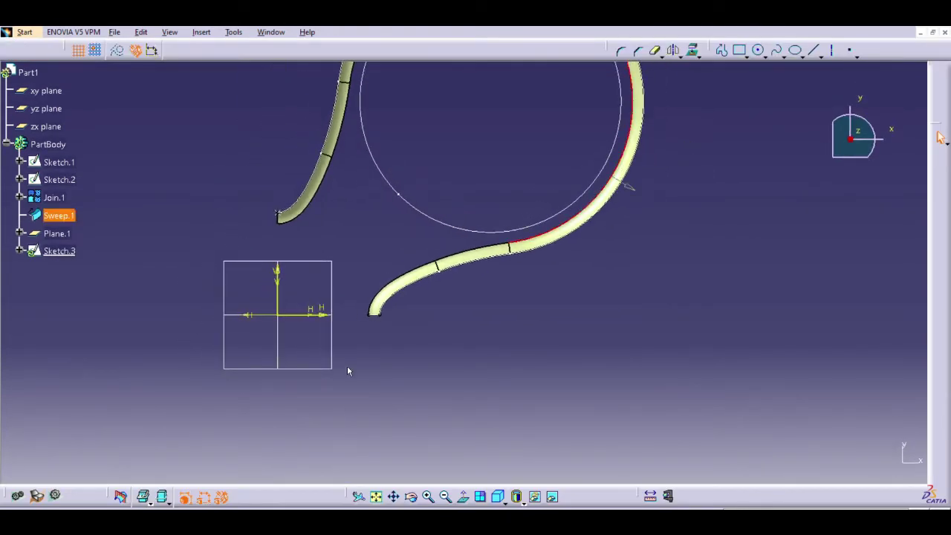
left_click(464, 223)
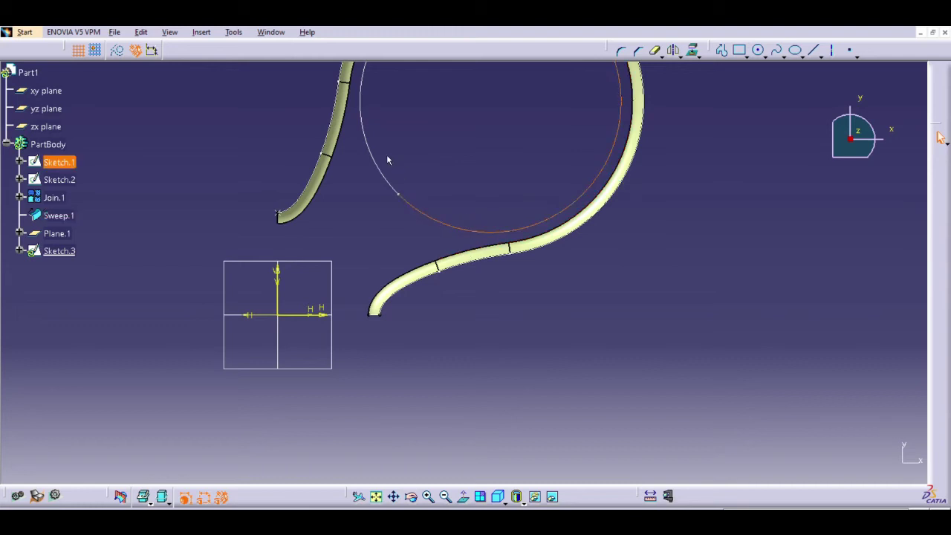
left_click(565, 217)
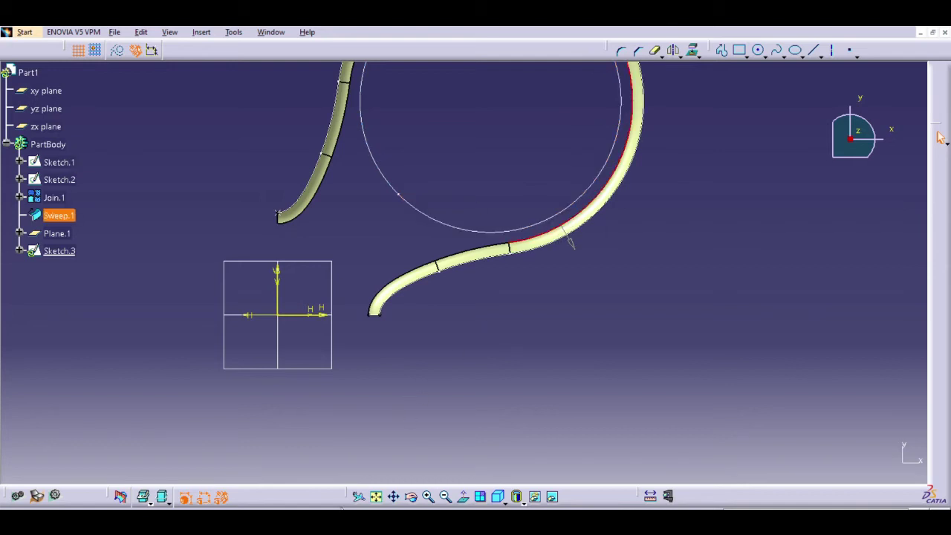
left_click(377, 496)
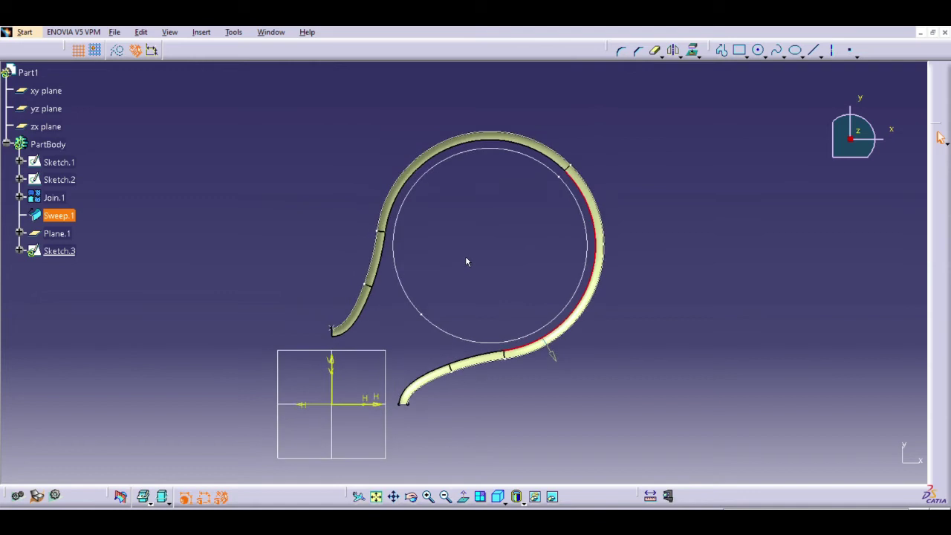
left_click(519, 134)
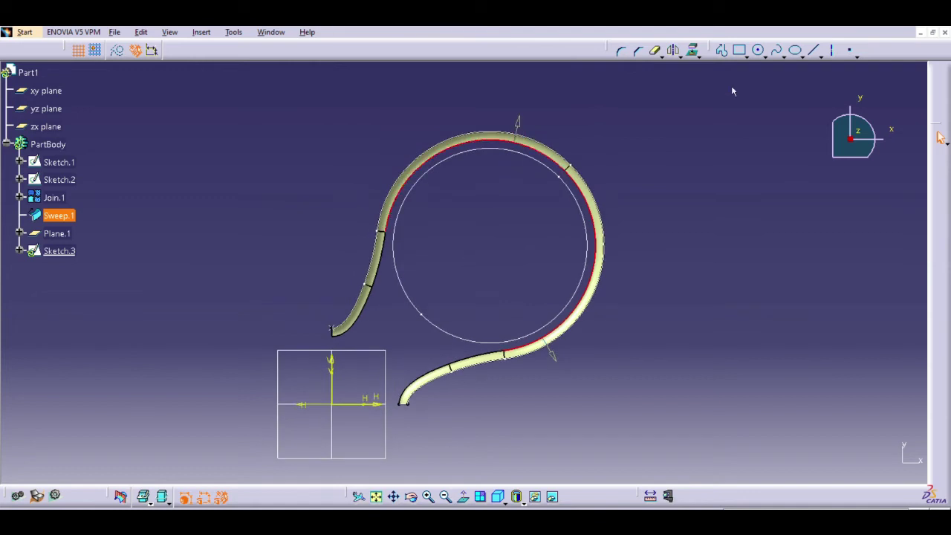
left_click(686, 101)
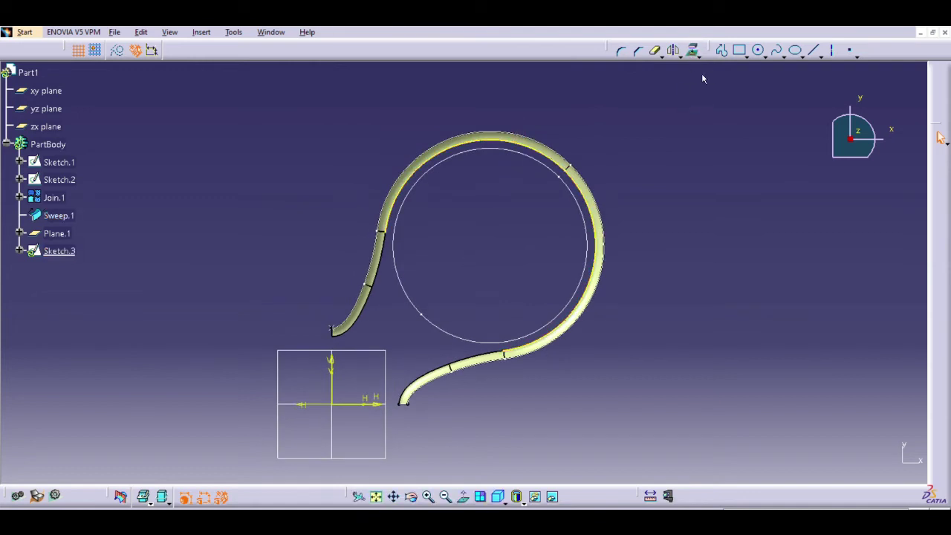
- Draw a full circle concentric with the projected arcs and matching their radius, and finish the sketch
left_click(758, 50)
left_click(488, 239)
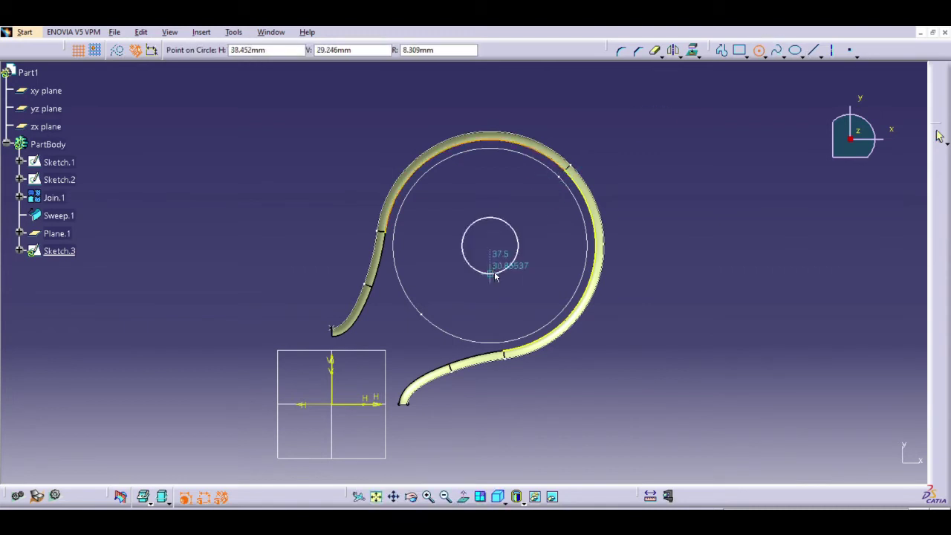
left_click(509, 343)
left_click(760, 263)
key("ctrl+q")
left_click(761, 263)
- Extrude the large Sketch.3 circle into a short surface band
middle_click_drag(401, 297, 323, 245)
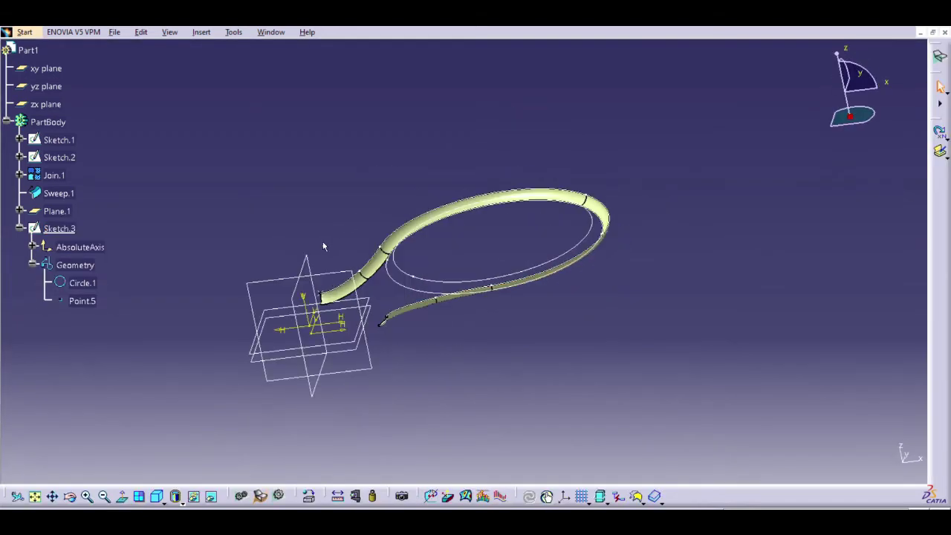
left_click(425, 276)
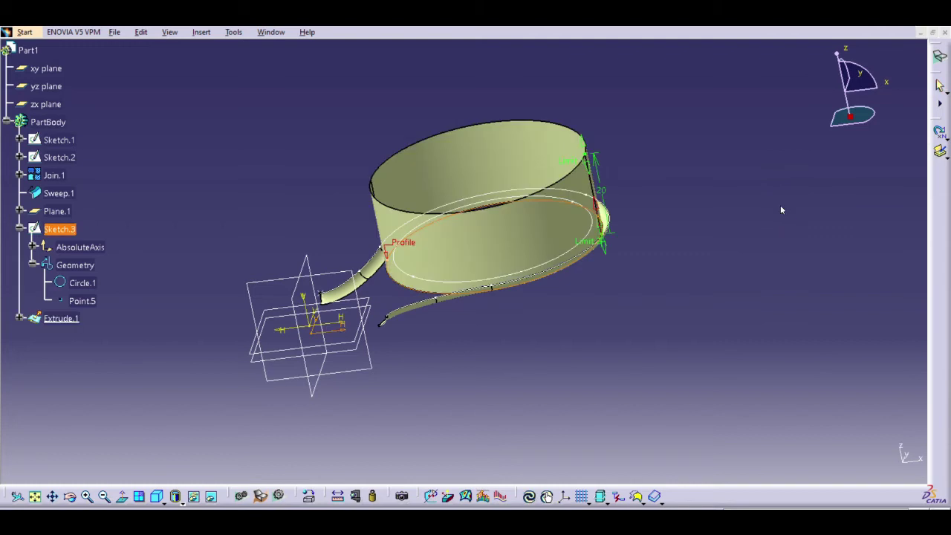
left_click(795, 262)
- Create two reference planes offset from the xy plane and reversed to lie below it, the second closer than the first
left_click(366, 305)
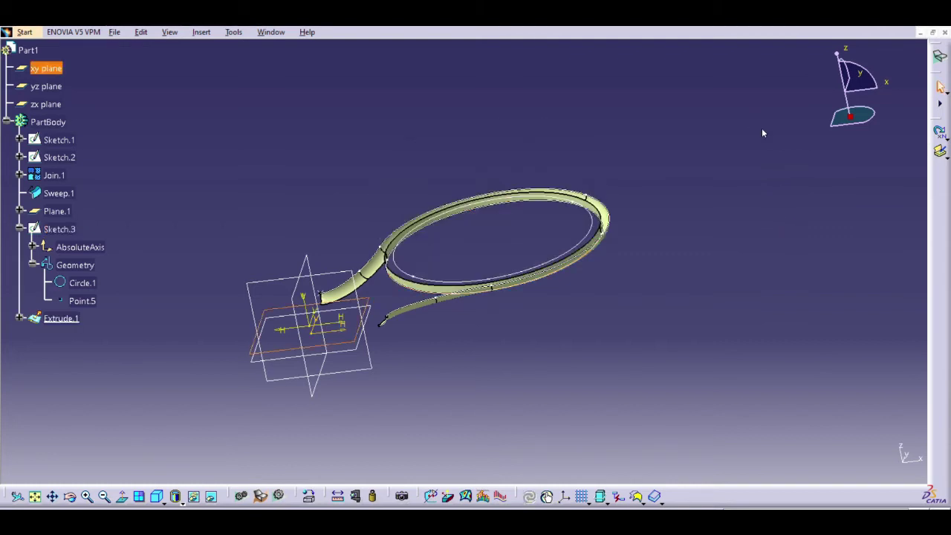
left_click(673, 67)
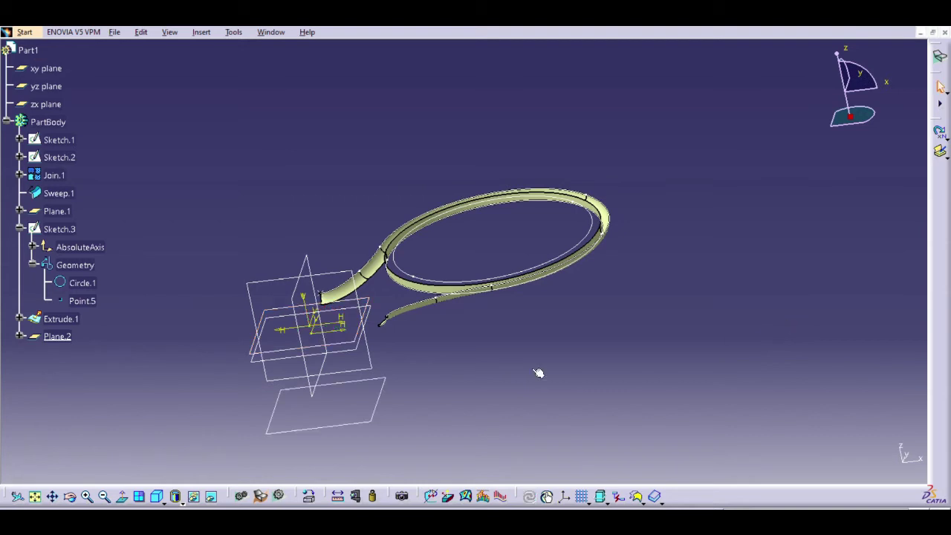
middle_click_drag(539, 374, 672, 70)
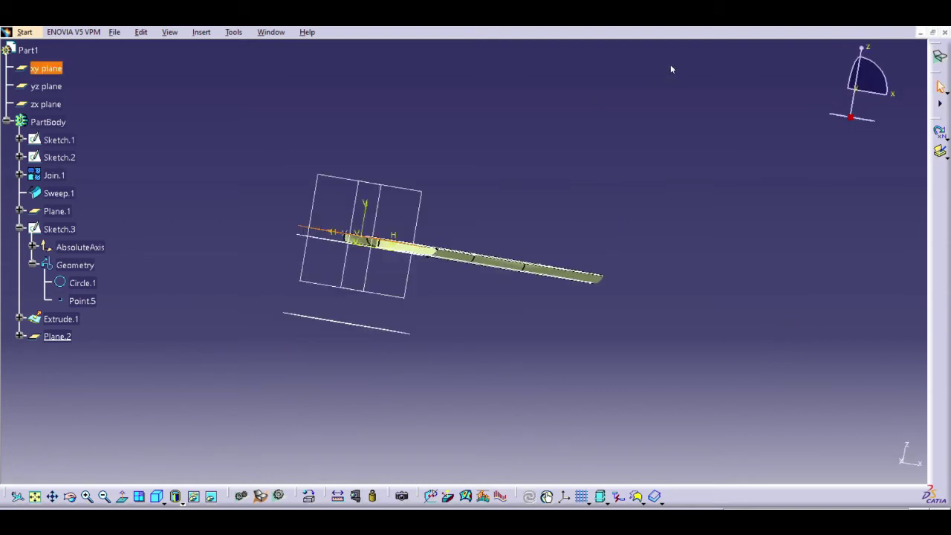
key("Return")
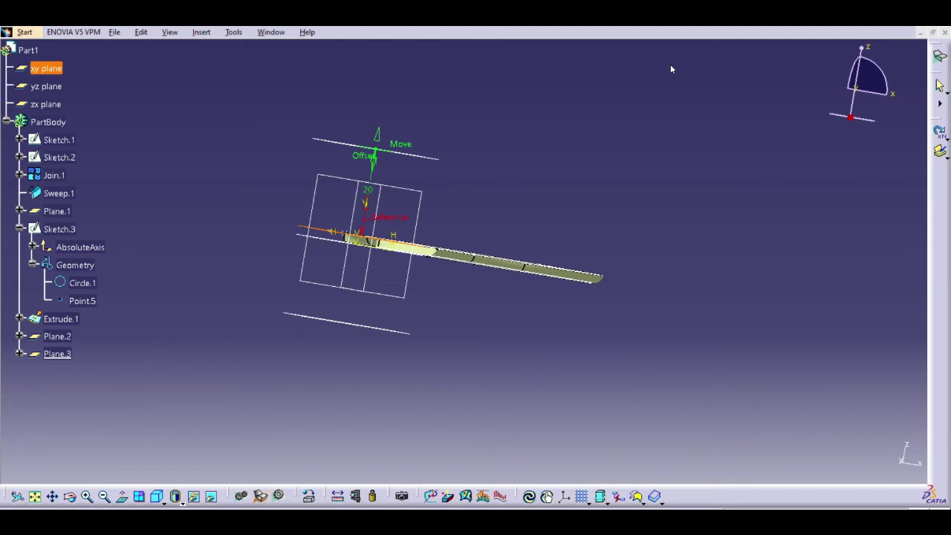
left_click(736, 336)
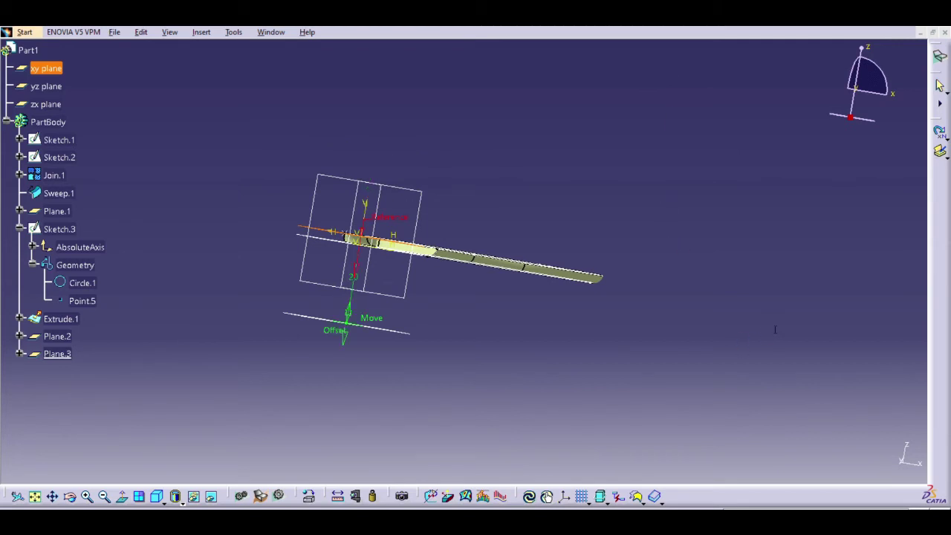
left_click(813, 373)
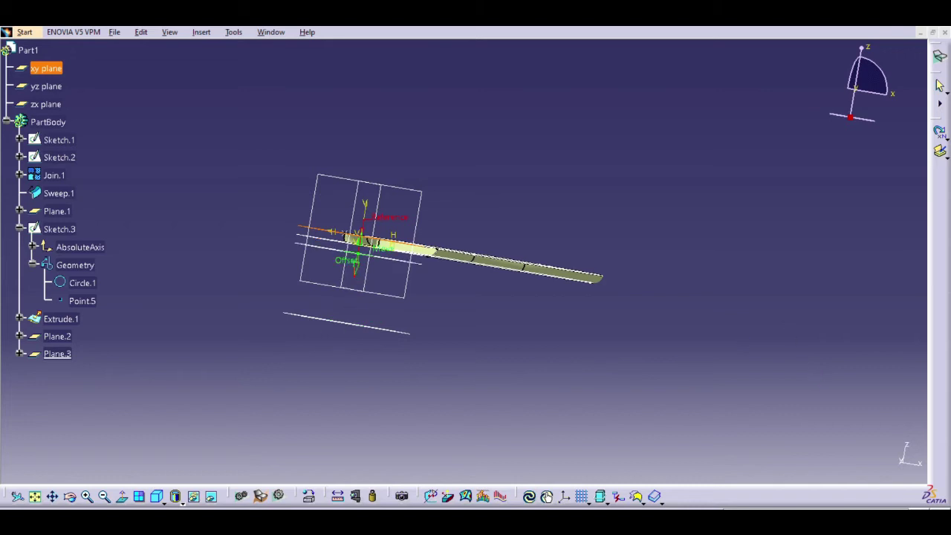
left_click(820, 376)
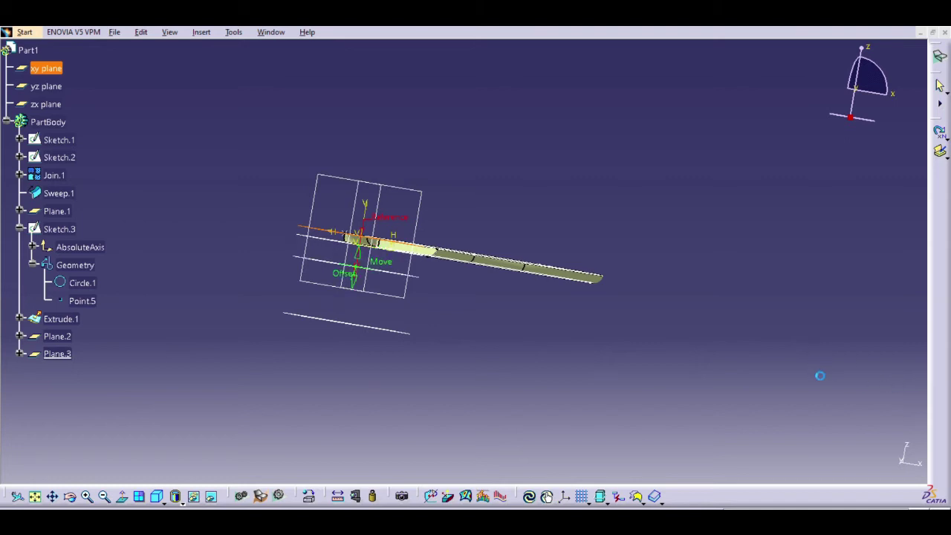
- Create a reference plane offset from Plane.3 and reverse it to lie below Plane.3
left_click(685, 74)
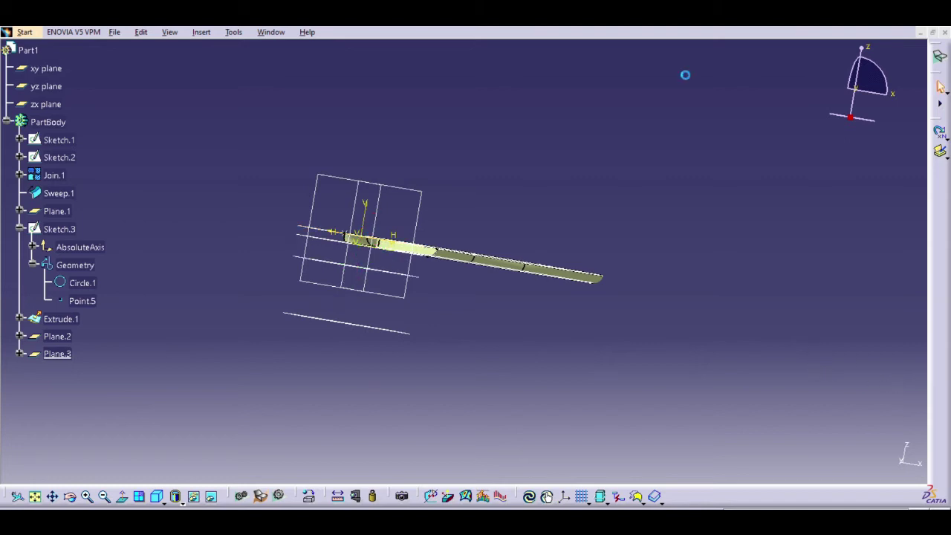
left_click(416, 269)
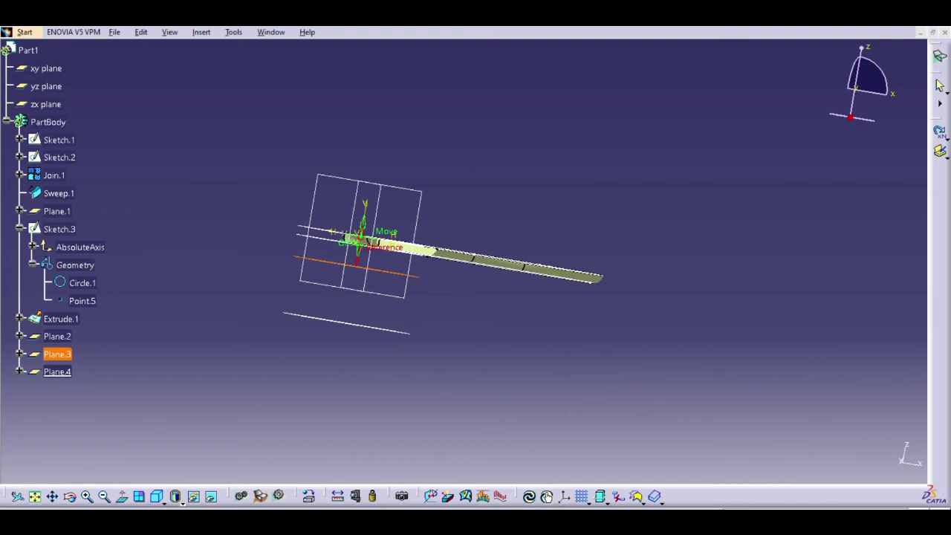
left_click(461, 284)
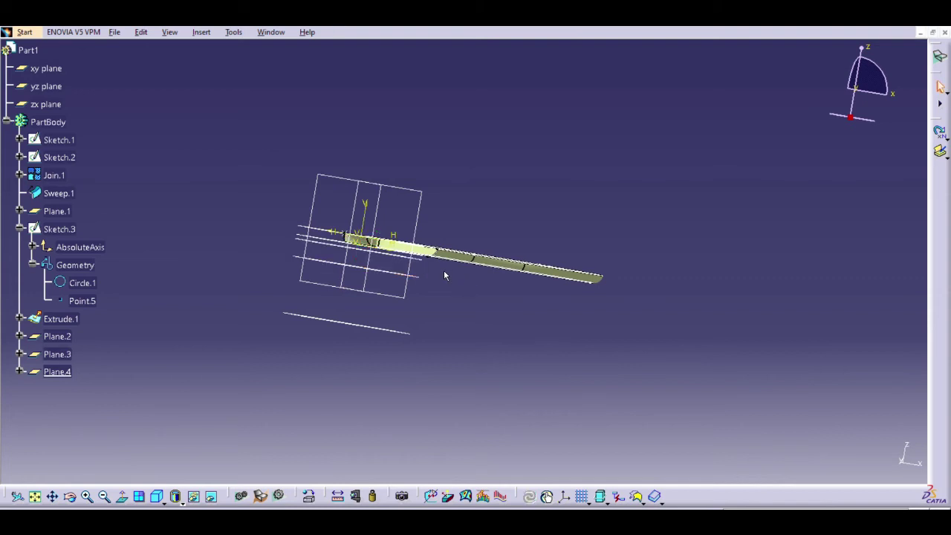
double_click(419, 275)
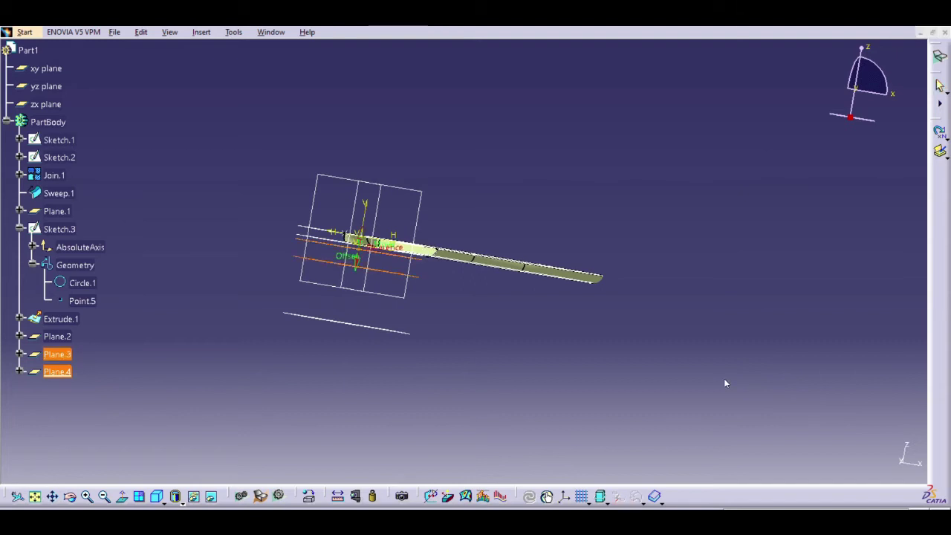
left_click(756, 326)
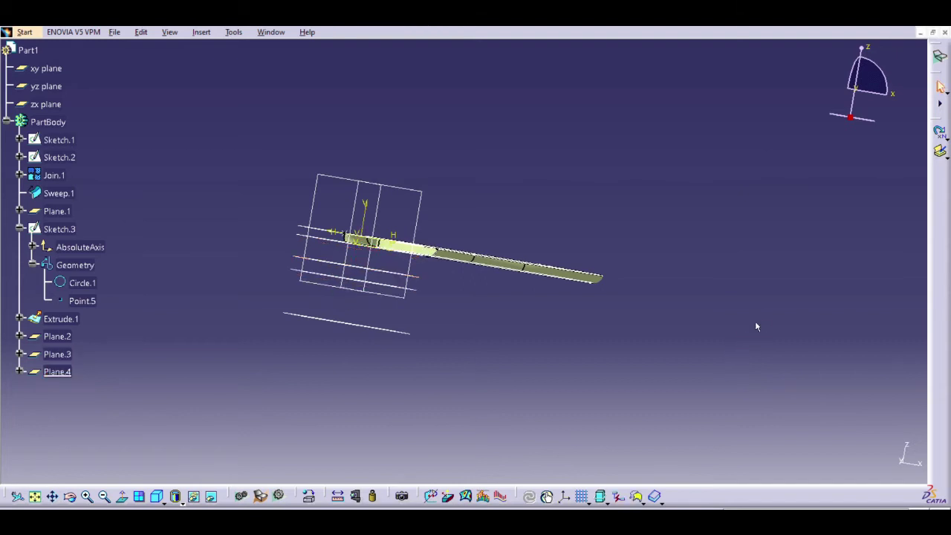
- Start a sketch on Plane.3 and project the large circle of Sketch.3 into it
left_click(940, 131)
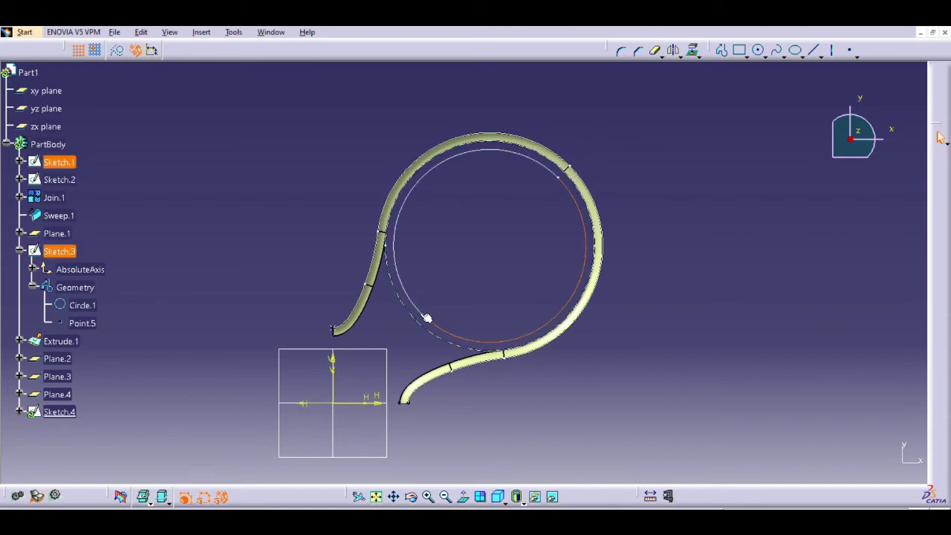
left_click(692, 46)
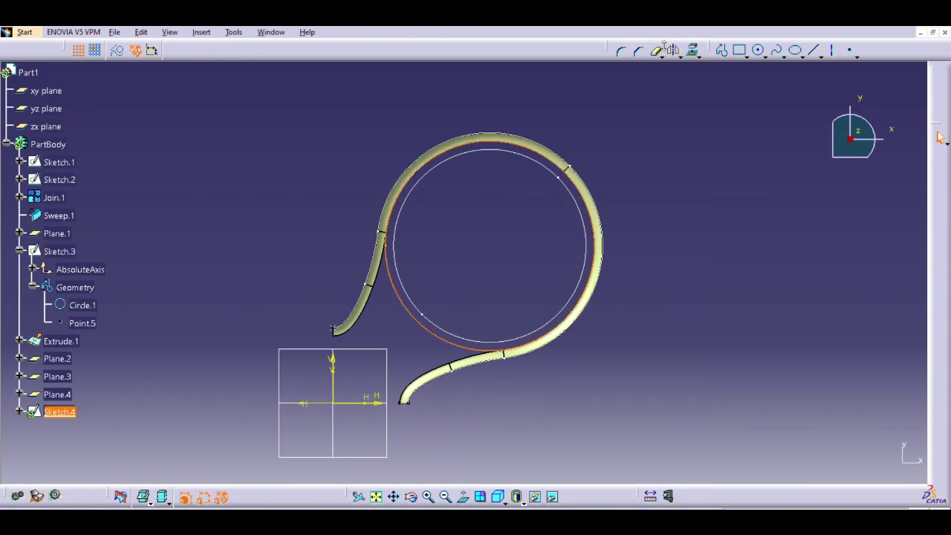
left_click(748, 71)
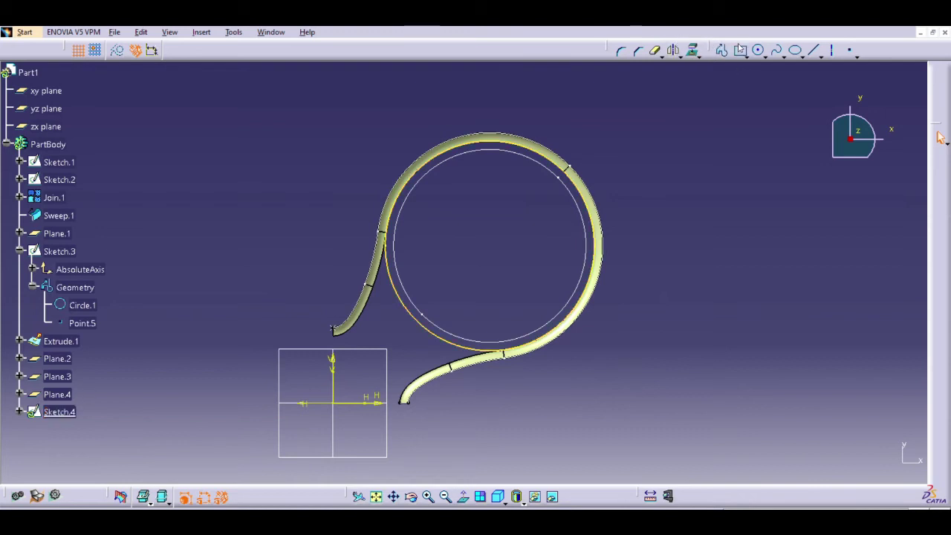
- Draw an 8 mm diameter circle centred at H 37.5 mm, V 37.5 mm, and finish the sketch
left_click(759, 50)
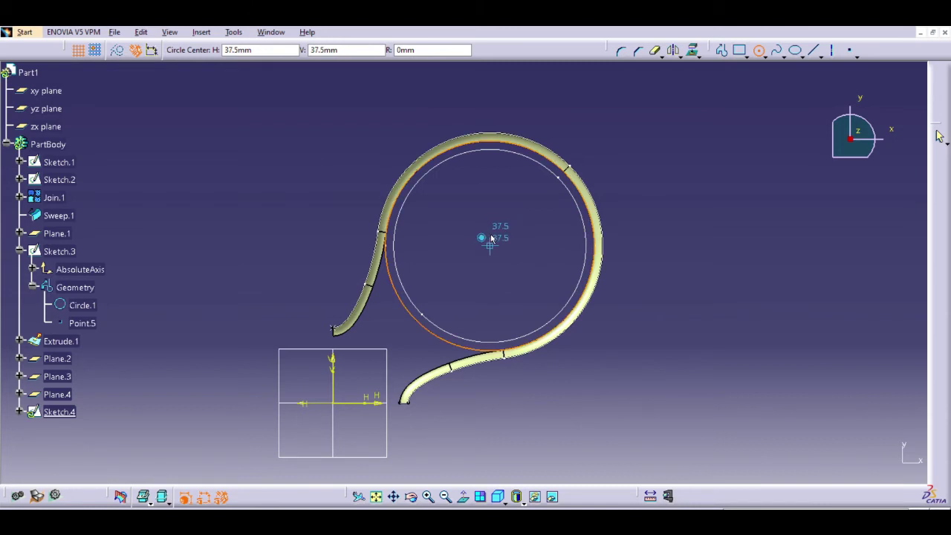
left_click(491, 238)
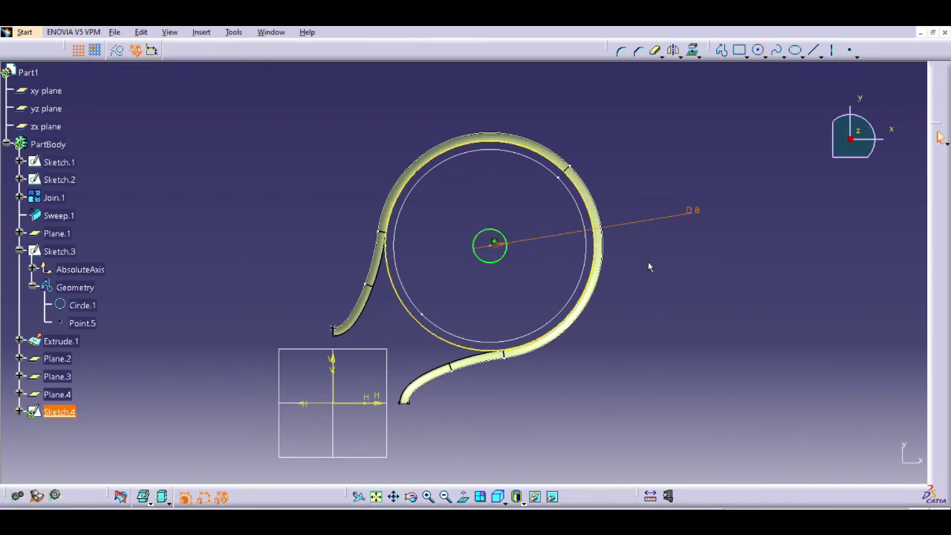
left_click(644, 281)
left_click(940, 108)
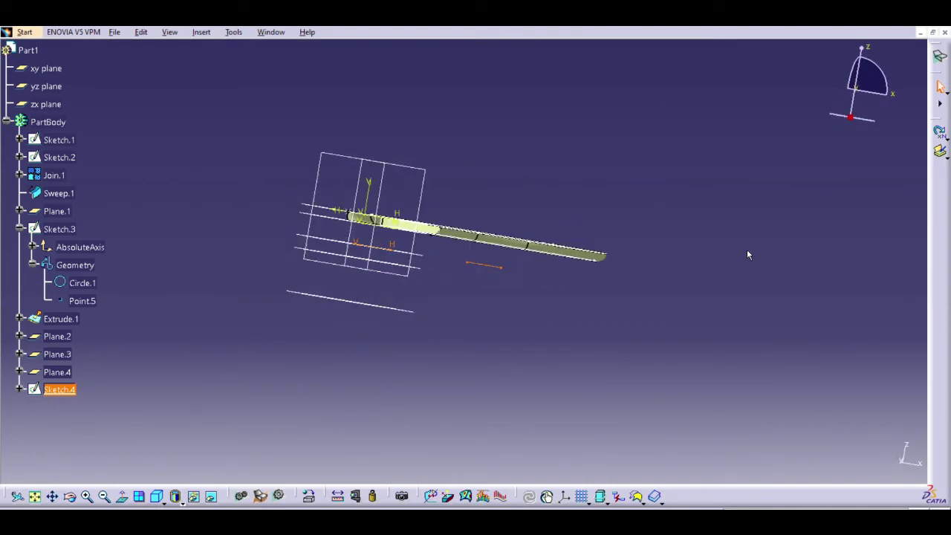
- Extrude the 8 mm circle downward into a cylindrical surface
left_click(749, 256)
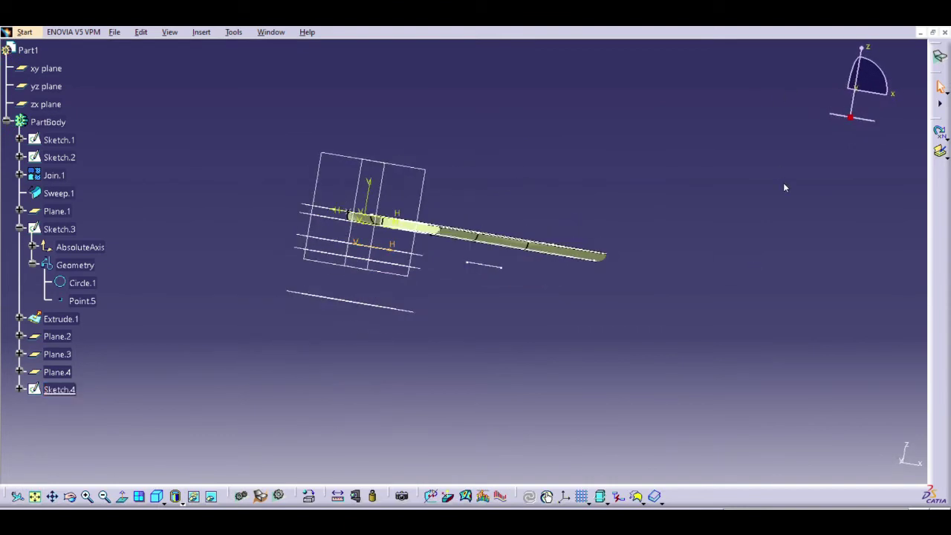
left_click(469, 261)
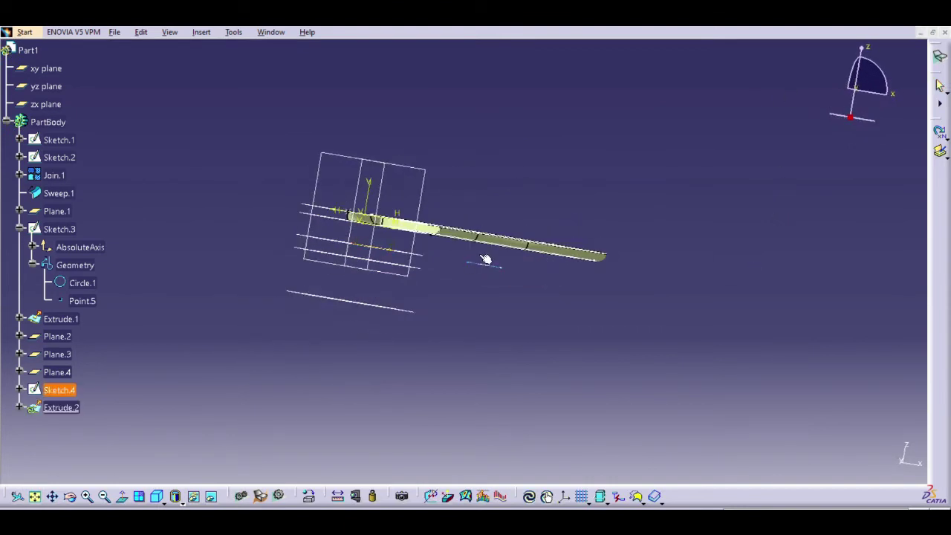
middle_click_drag(476, 260, 372, 300)
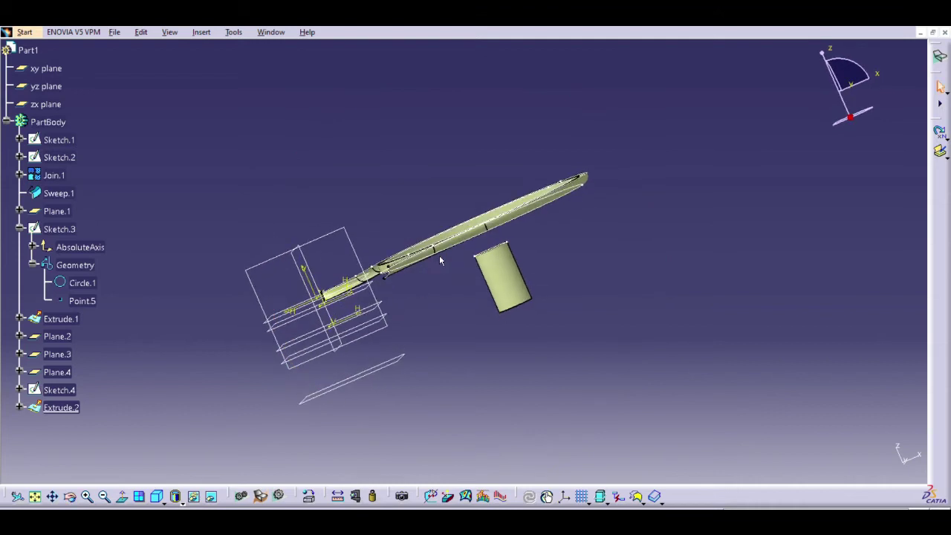
- Sketch on an offset plane, projecting the 8 mm circle and placing three equidistant points on it, and finish the sketch
left_click(374, 303)
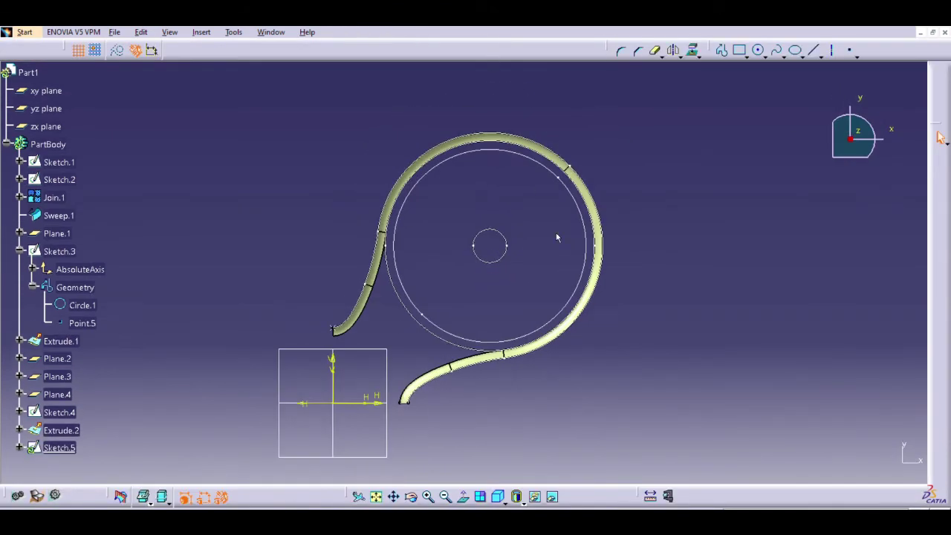
left_click(504, 229)
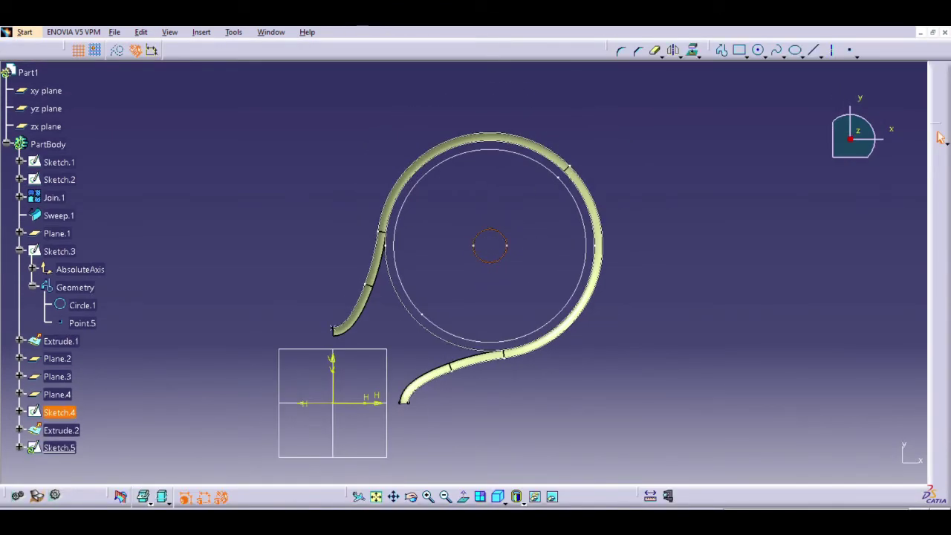
left_click(873, 99)
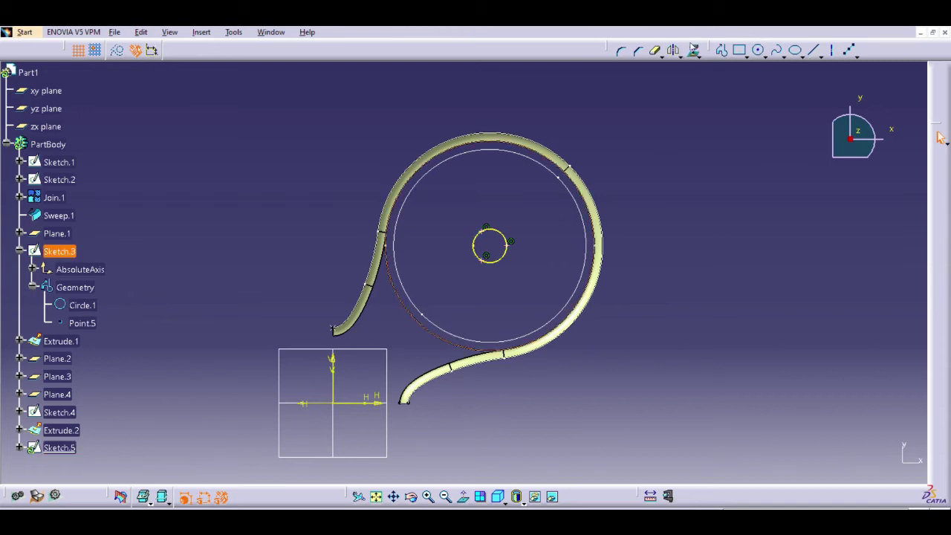
key("ctrl+q")
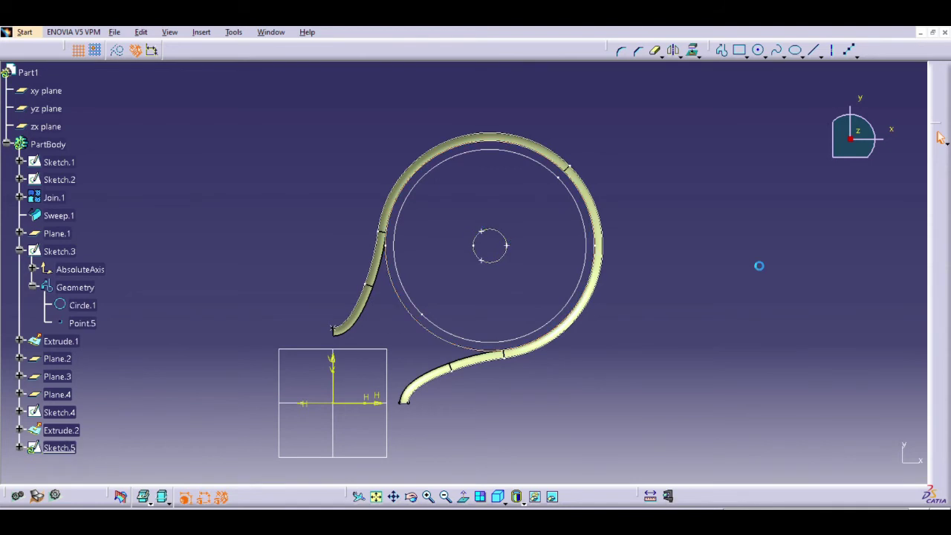
- Sketch on Plane.4, projecting the three points of the small circle into it, and finish the sketch
left_click(752, 260)
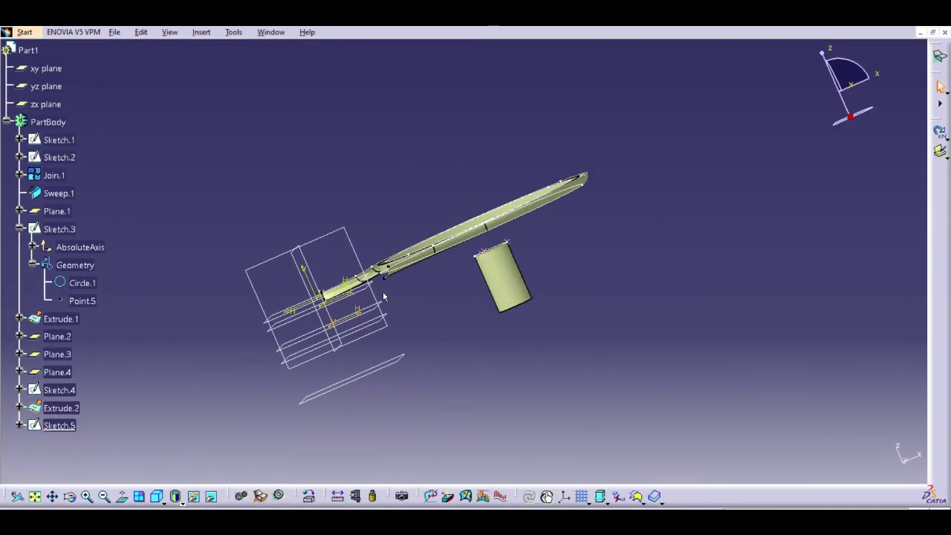
left_click(385, 315)
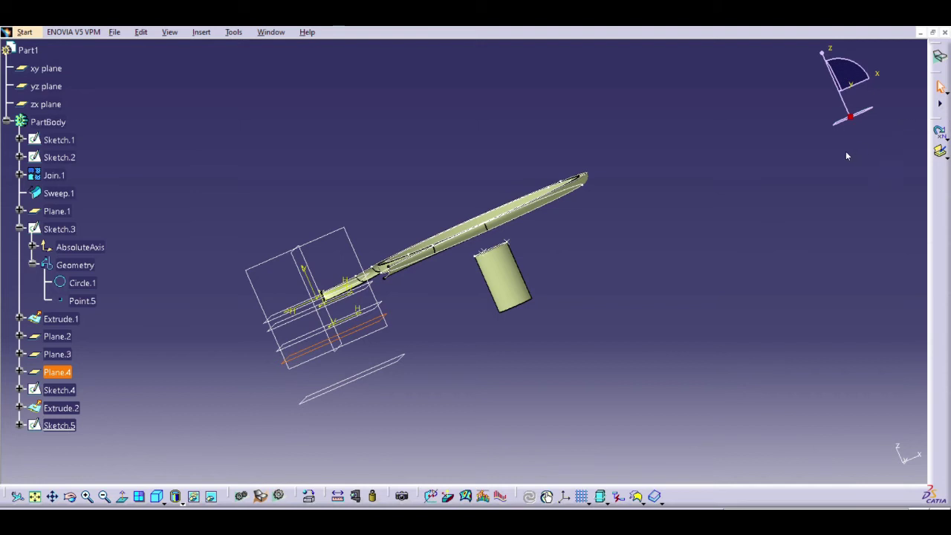
left_click(940, 151)
left_click(430, 496)
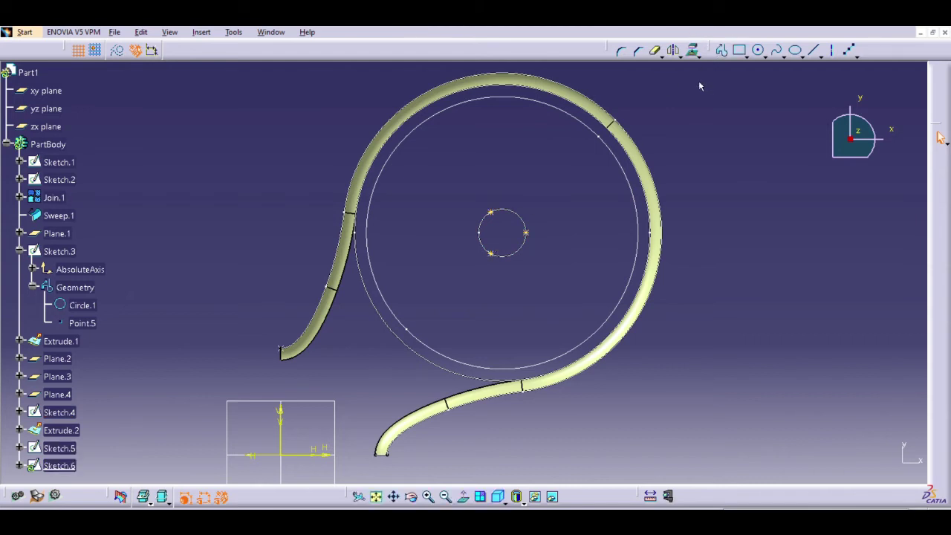
key("ctrl+q")
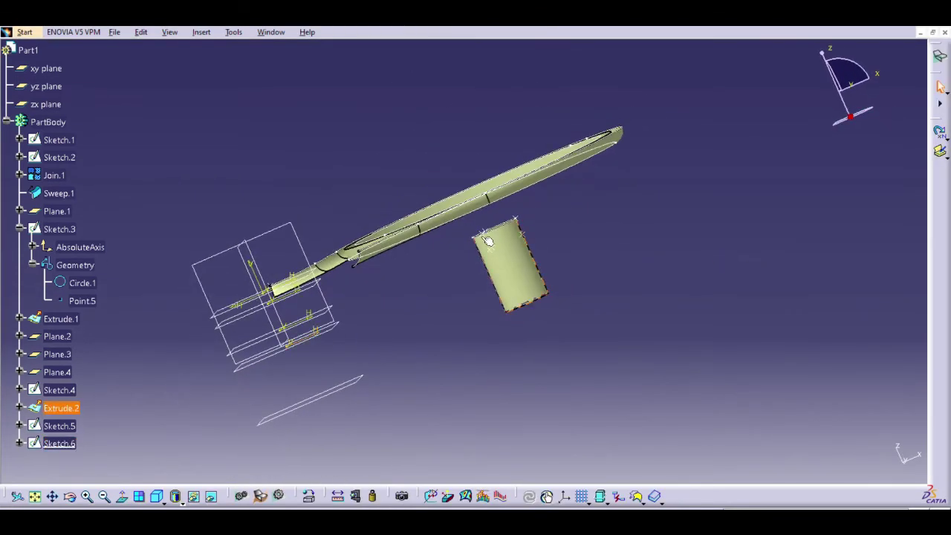
- Sketch the rim's large circle on the offset plane just below the xy plane, place three equidistant points on it, and finish the sketch
left_click(319, 280)
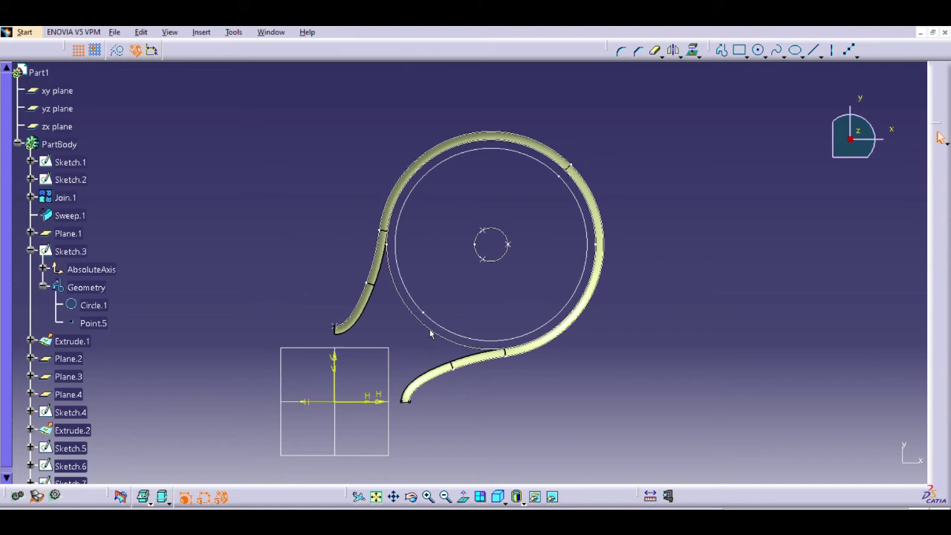
left_click(425, 322)
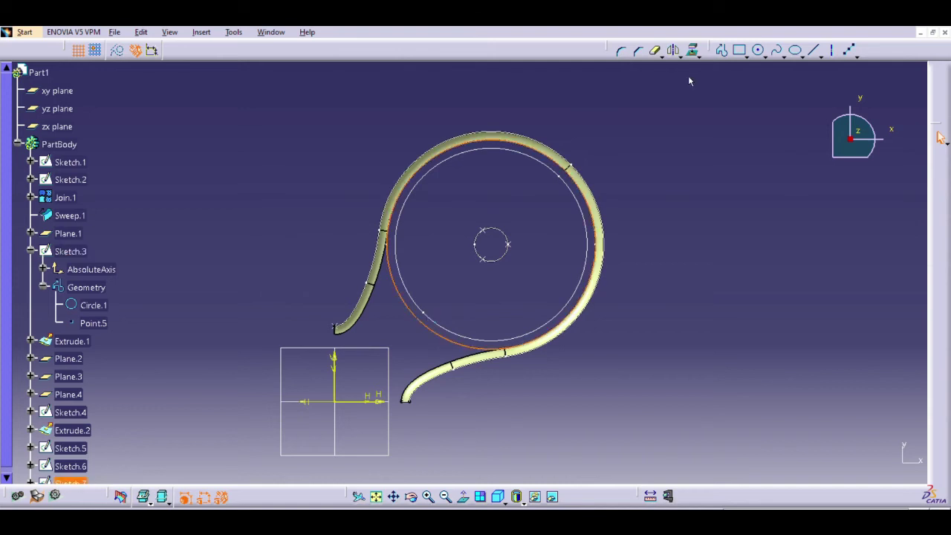
left_click(759, 50)
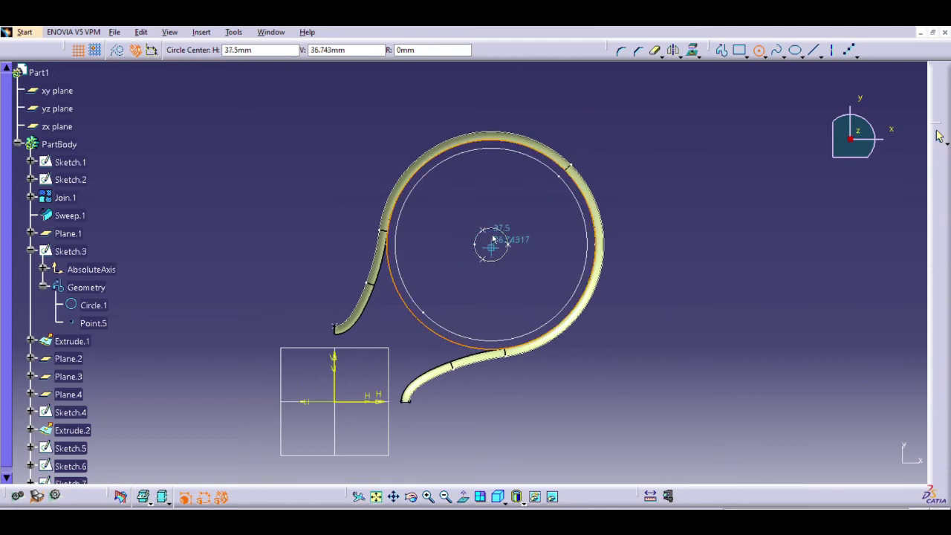
left_click(492, 238)
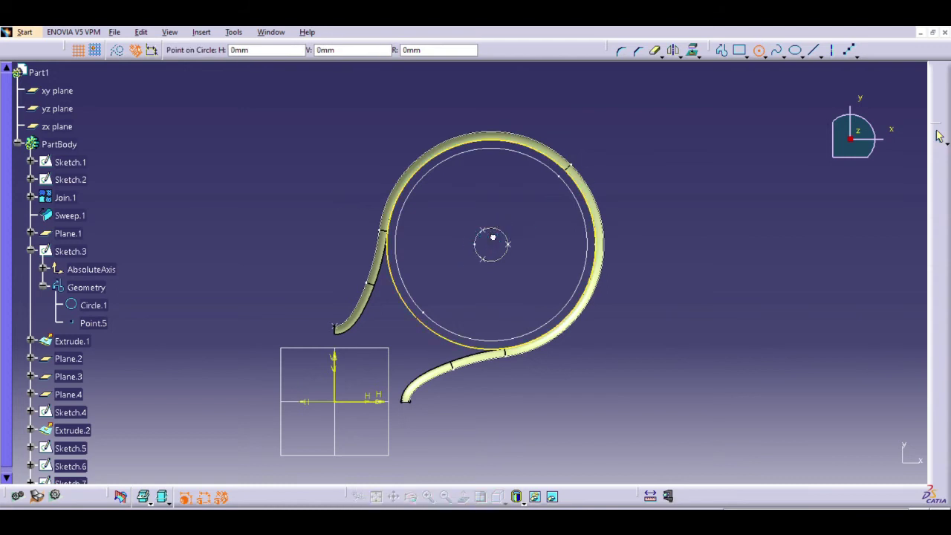
left_click(457, 336)
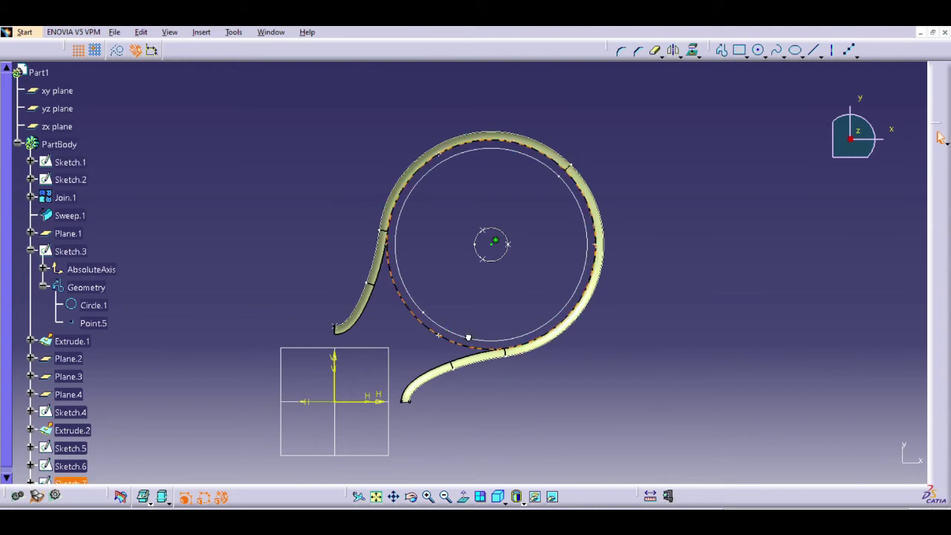
left_click(751, 257)
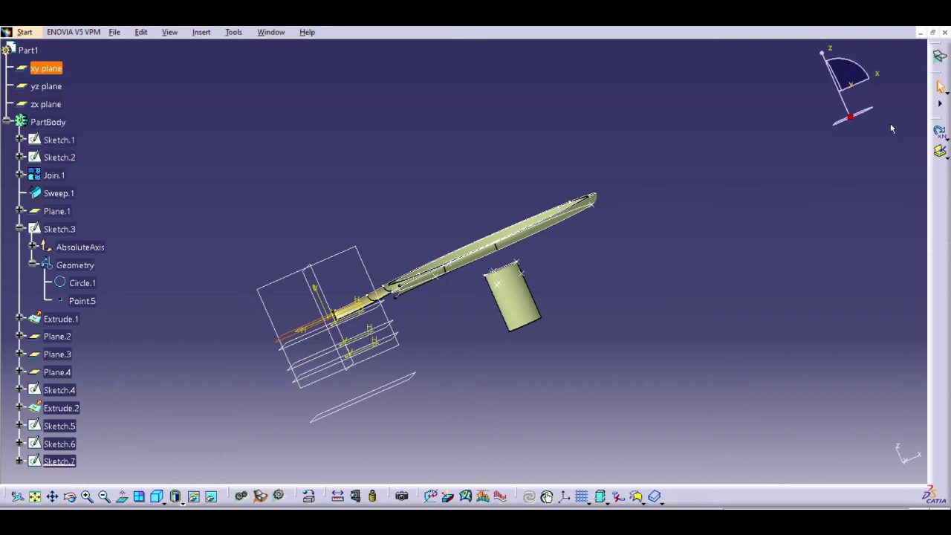
- Sketch on the xy plane, projecting the three equidistant points of the large circle into it, and finish the sketch
left_click(940, 151)
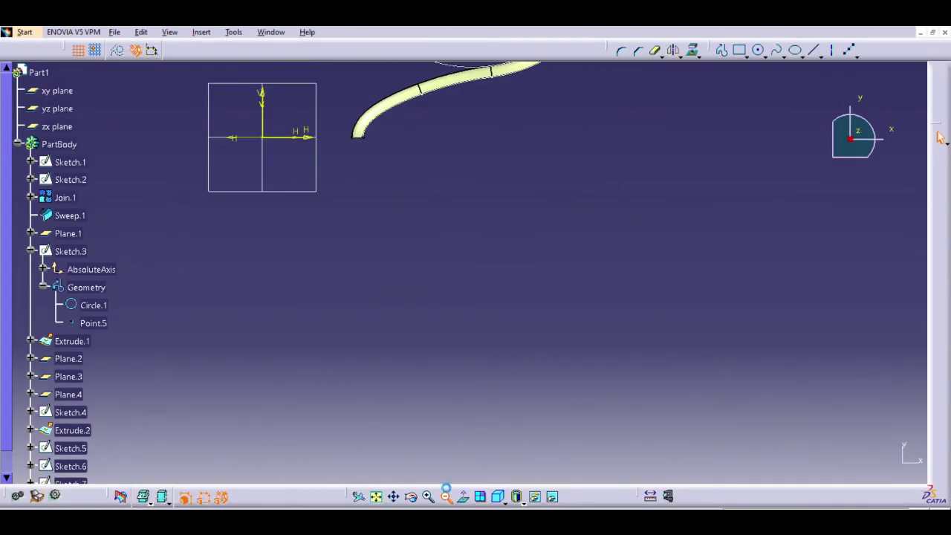
left_click(377, 496)
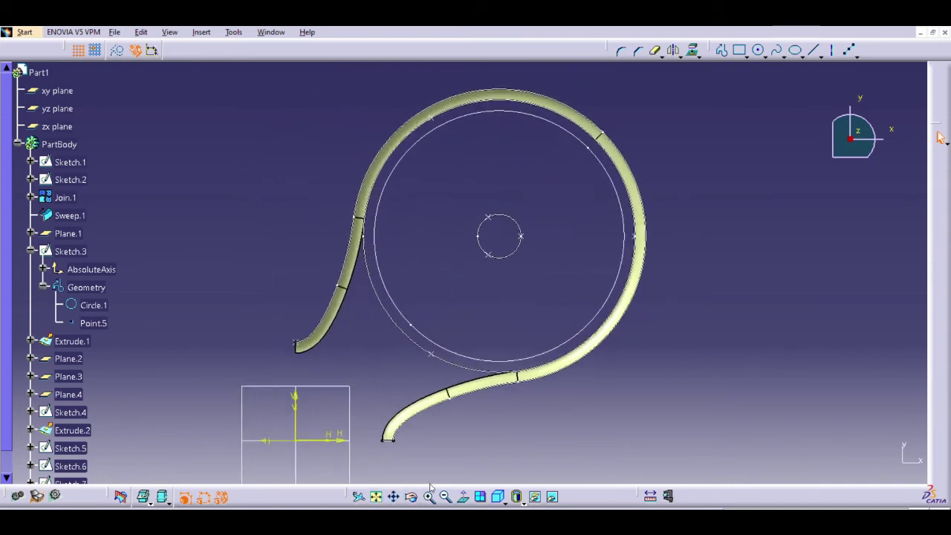
left_click(429, 495)
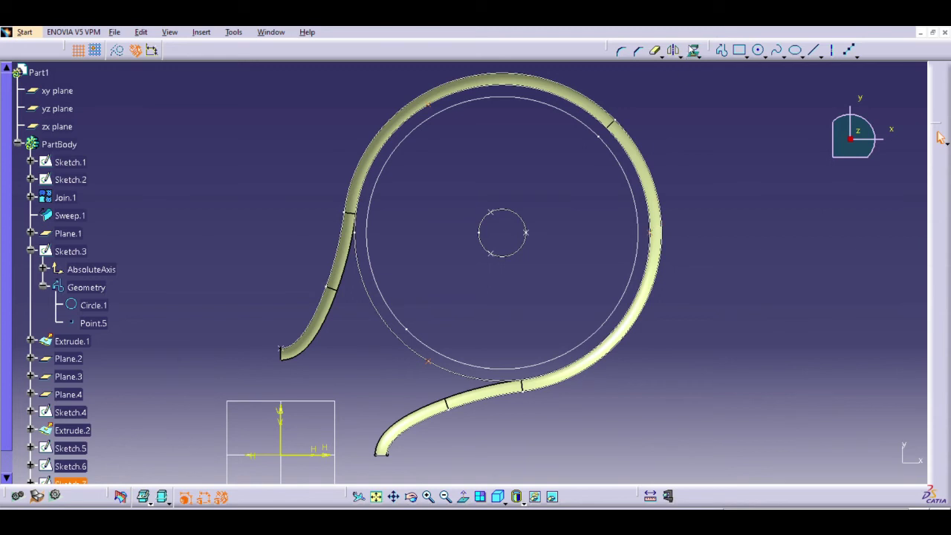
left_click(693, 50)
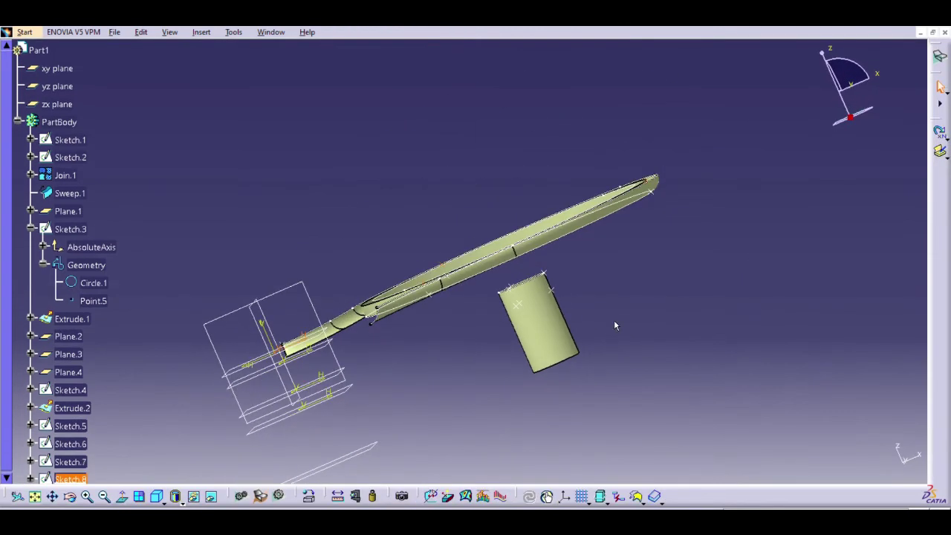
- Connect the first pair of rim points to the matching cylinder points with two long lines, and close both ends with short lines
middle_click_drag(441, 350, 573, 236)
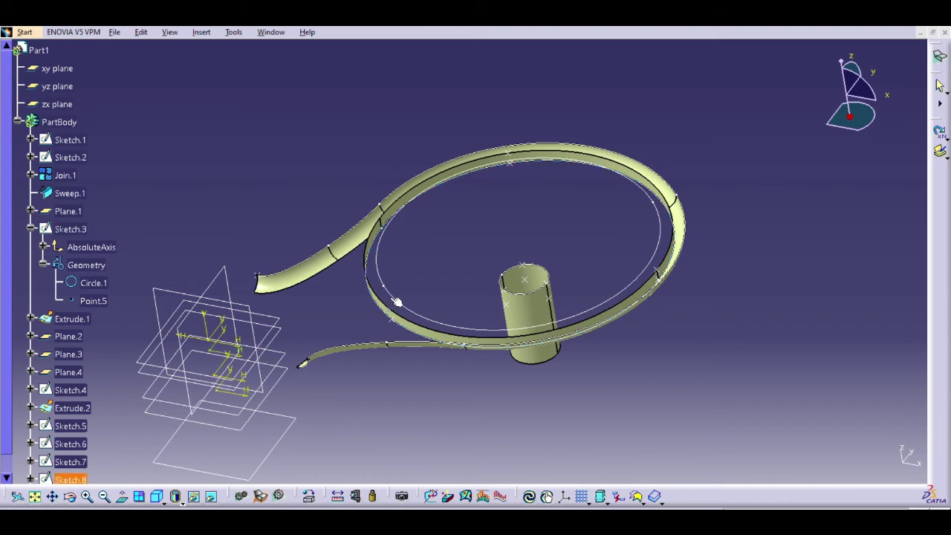
left_click(507, 283)
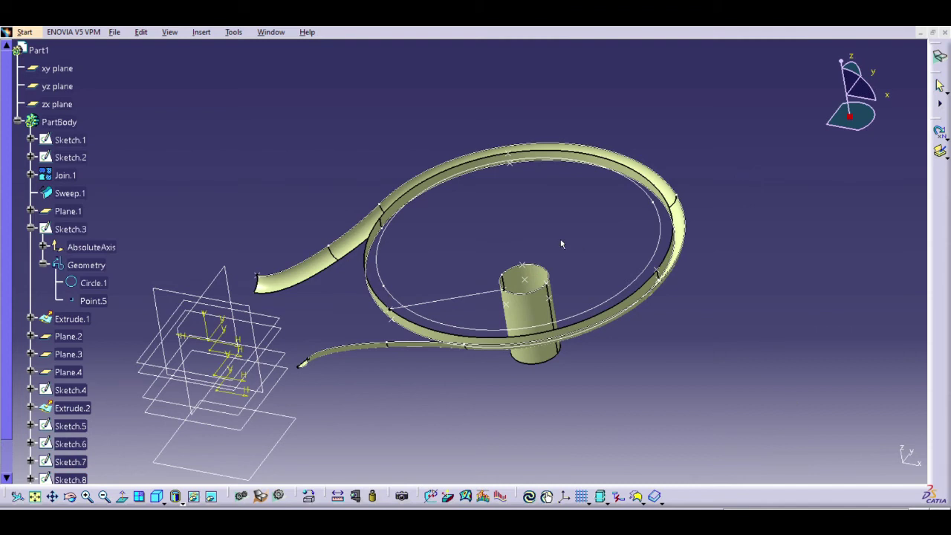
left_click(392, 313)
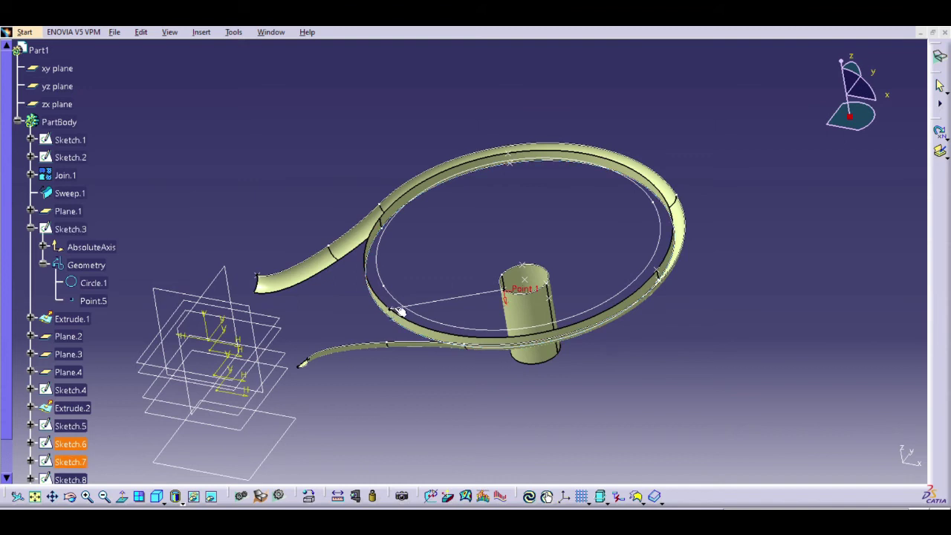
key("Return")
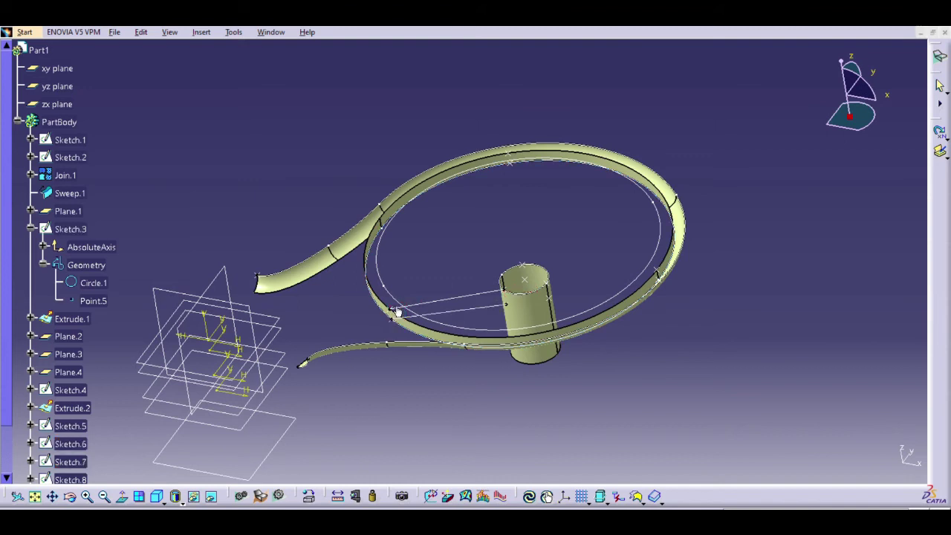
left_click(391, 307)
left_click(395, 313)
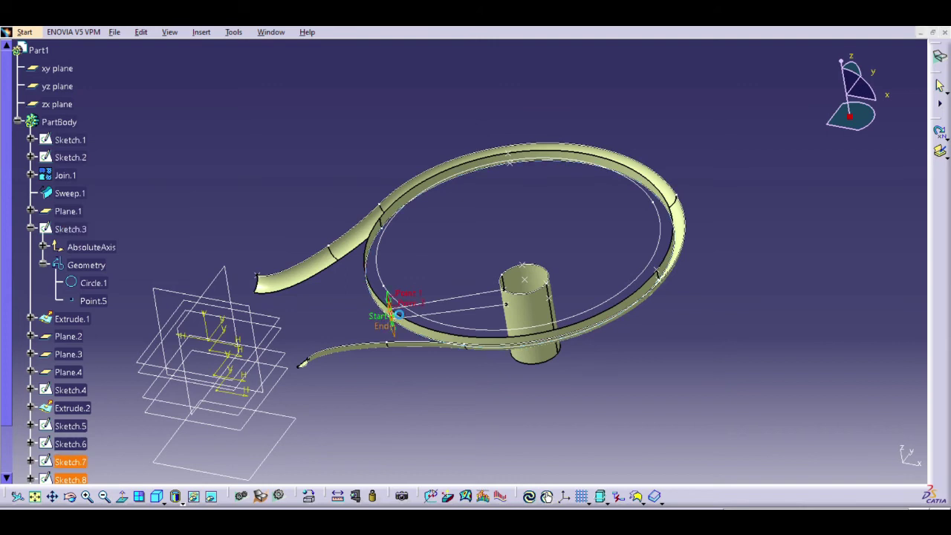
key("Return")
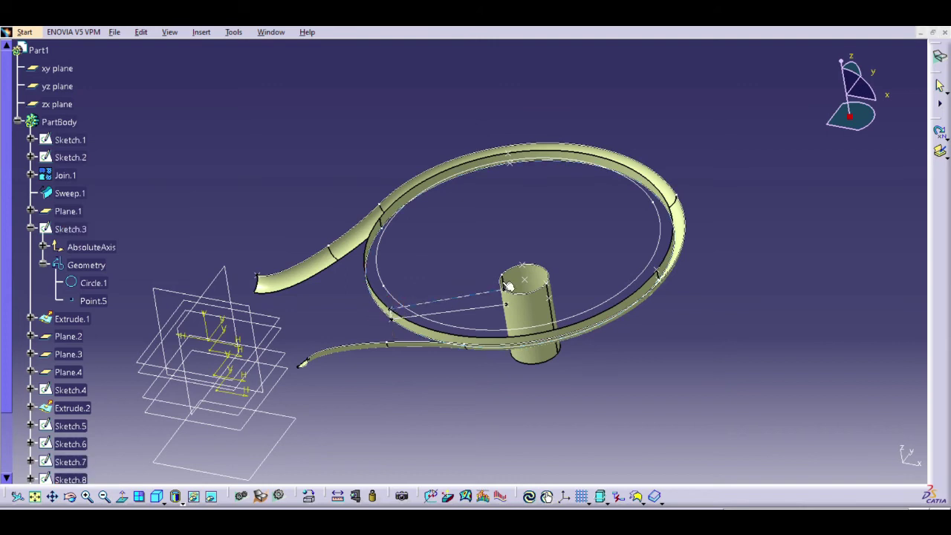
left_click(505, 284)
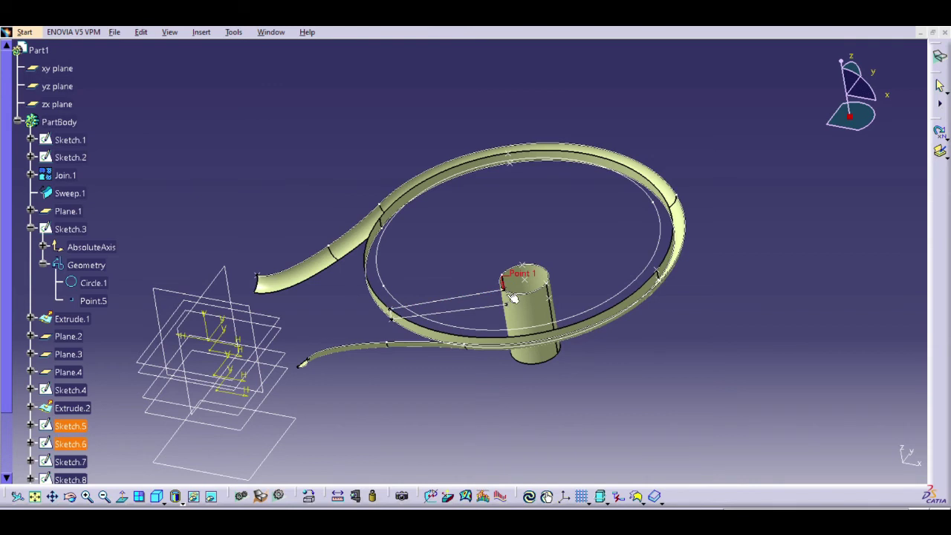
key("Escape")
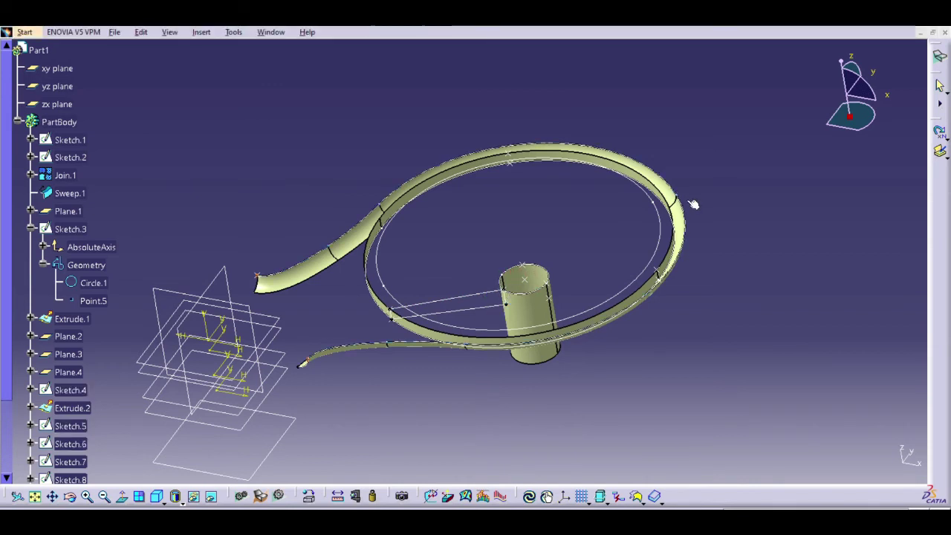
- Draw lines forming the closed outline of the second spoke, between the rim's rear point pair and the cylinder's rear point pair
left_click(514, 152)
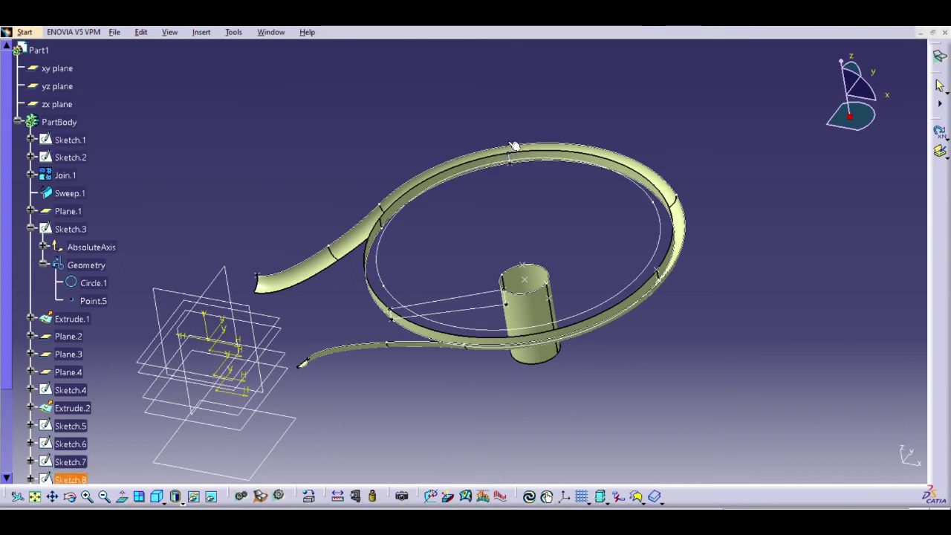
left_click(511, 148)
left_click(532, 259)
key("Return")
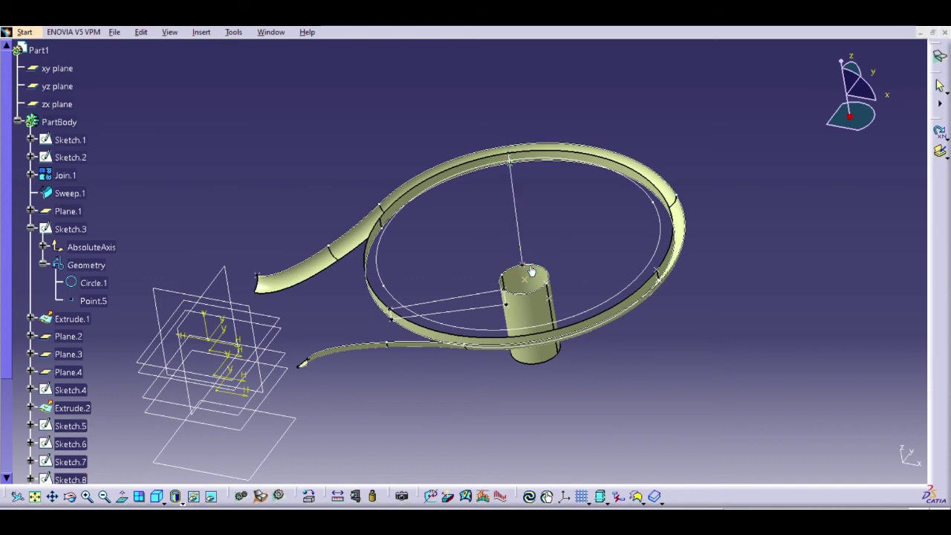
left_click(532, 272)
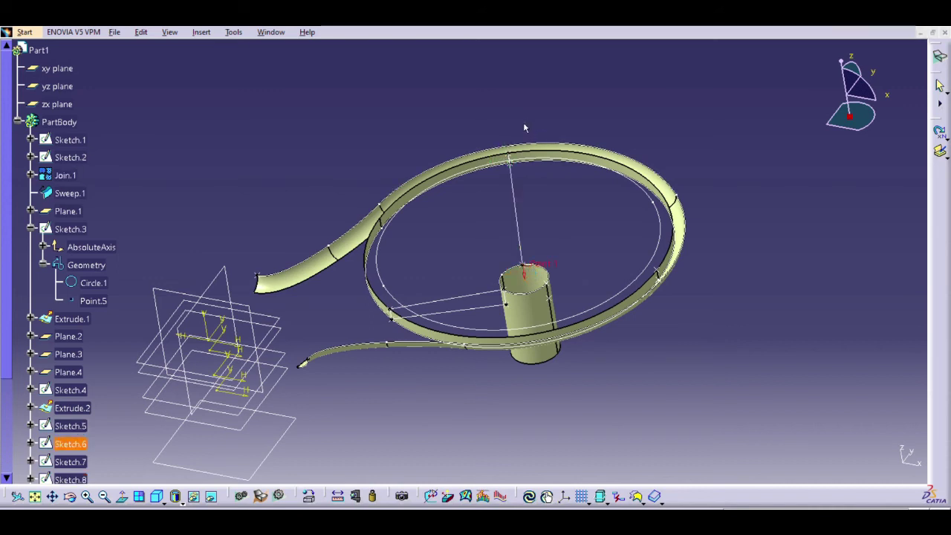
left_click(517, 156)
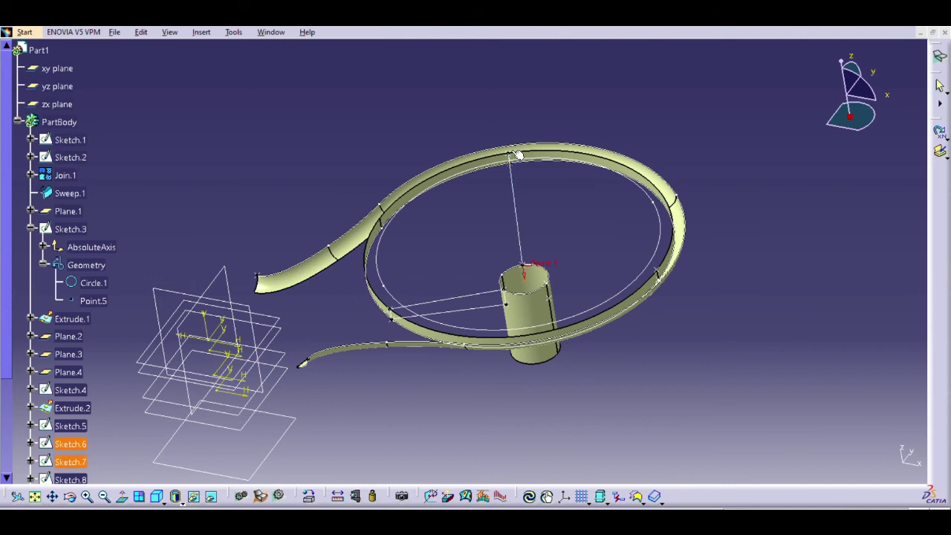
key("Return")
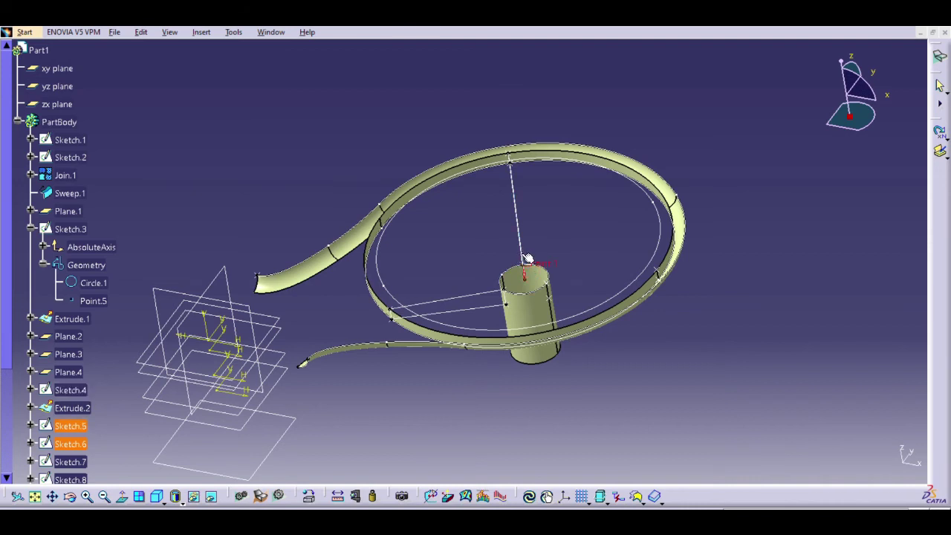
- Draw lines forming the closed outline of the third spoke, between the remaining rim point pair and cylinder point pair
left_click(554, 281)
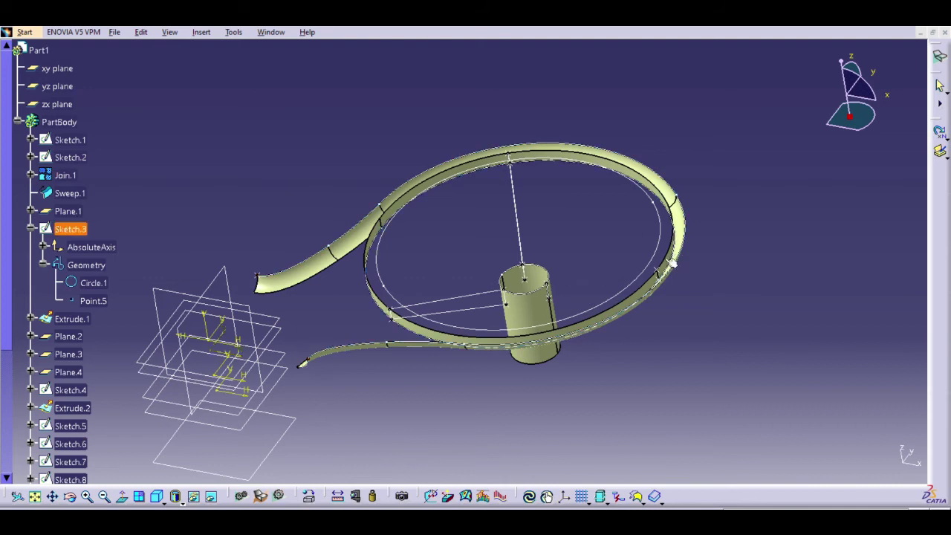
left_click(663, 274)
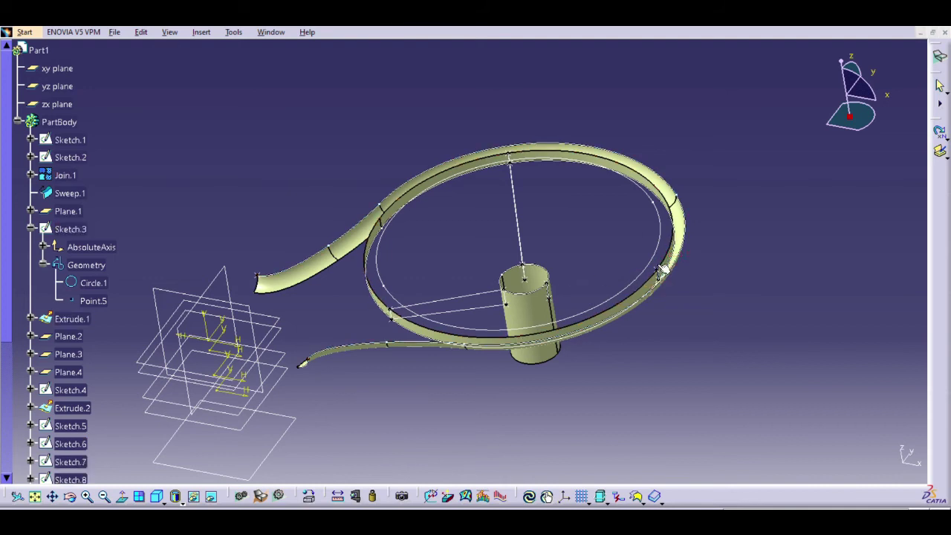
left_click(554, 278)
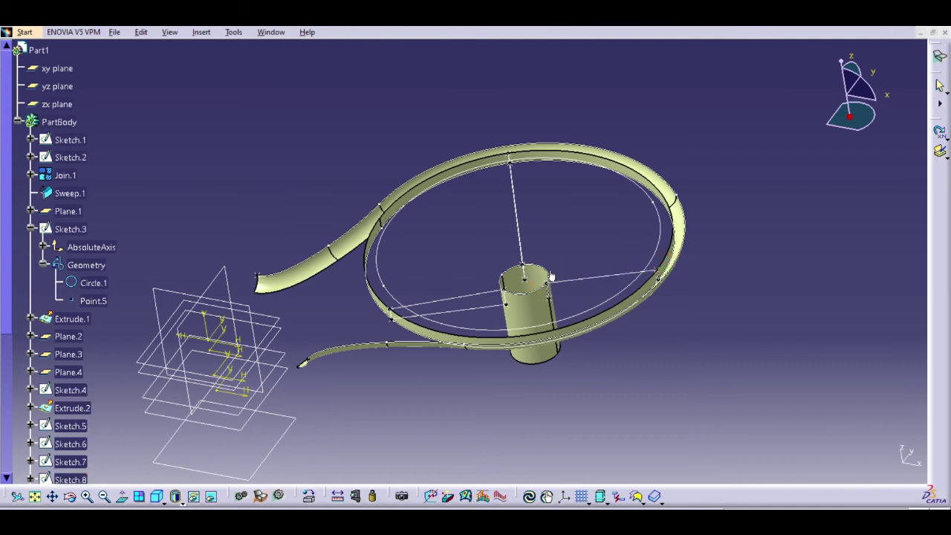
left_click(555, 295)
left_click(664, 274)
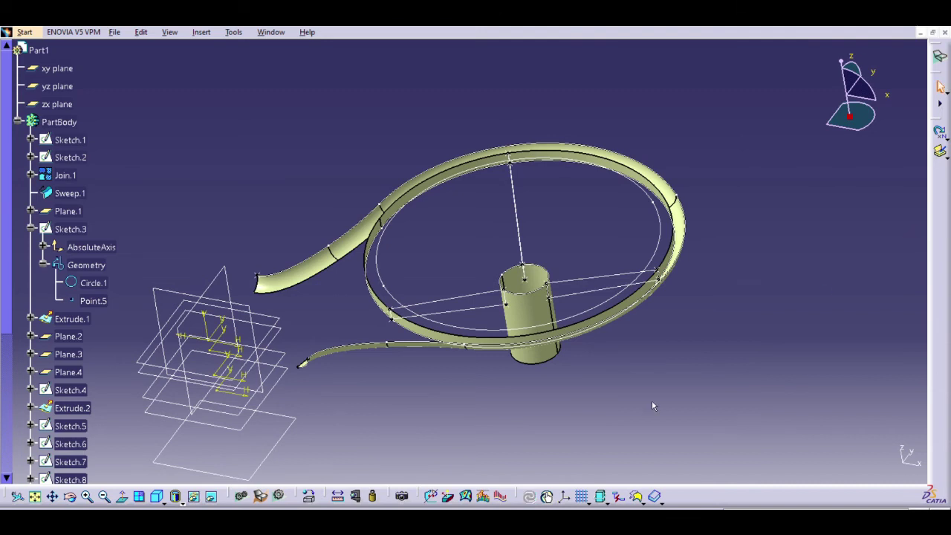
- Create a Fill surface bounded by the four lines of the first spoke
left_click(70, 480)
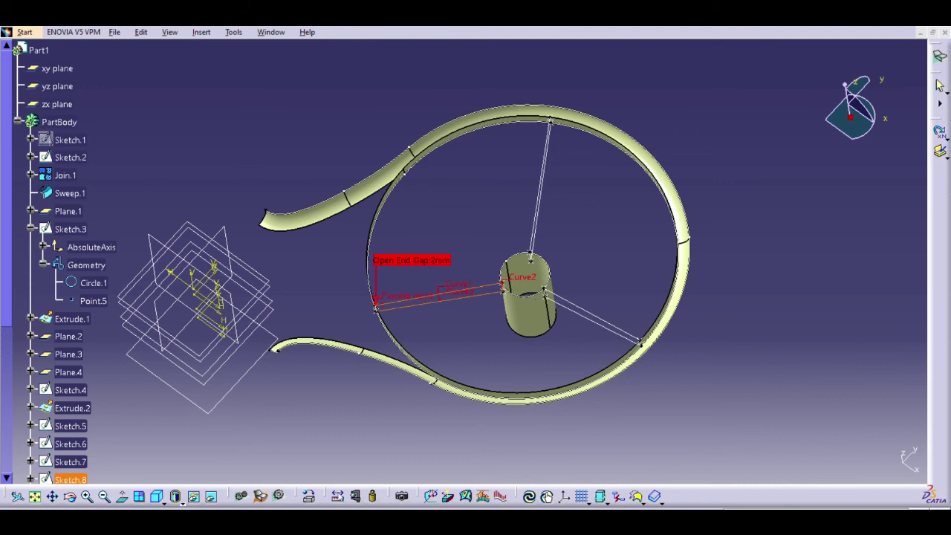
left_click(69, 496)
mouse_move(367, 403)
left_mouse_down()
mouse_move(360, 327)
mouse_move(350, 314)
left_mouse_up()
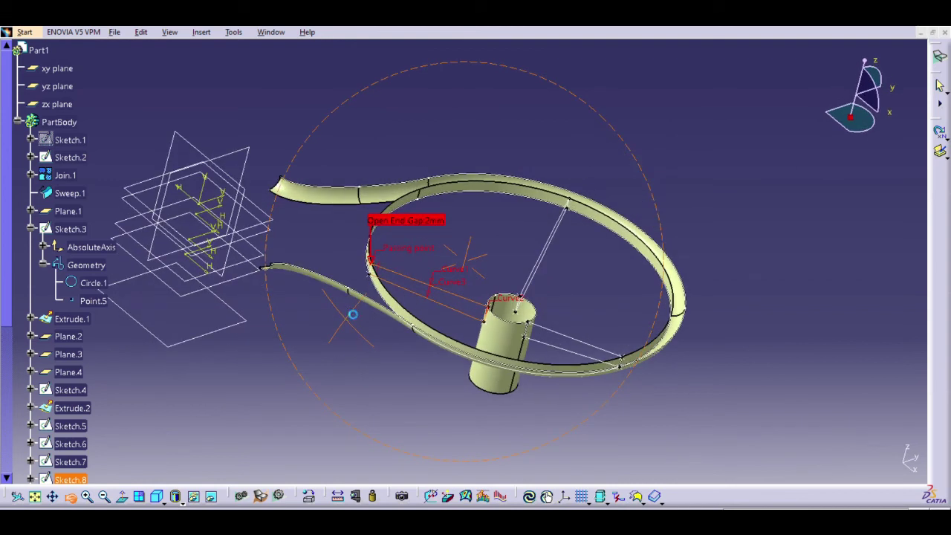
left_click_drag(376, 262, 371, 260)
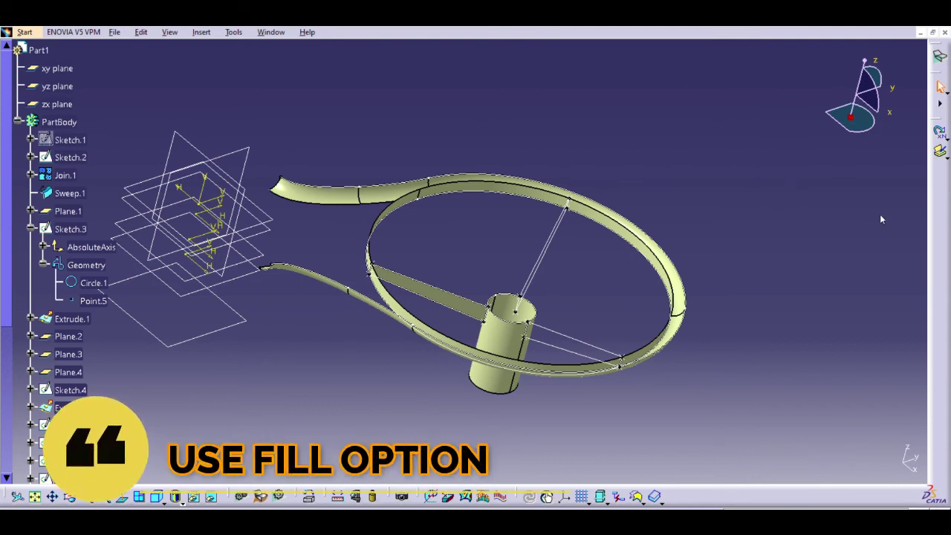
- Create Fill surfaces bounded by the closed line outlines of the second and third spokes
left_click(549, 236)
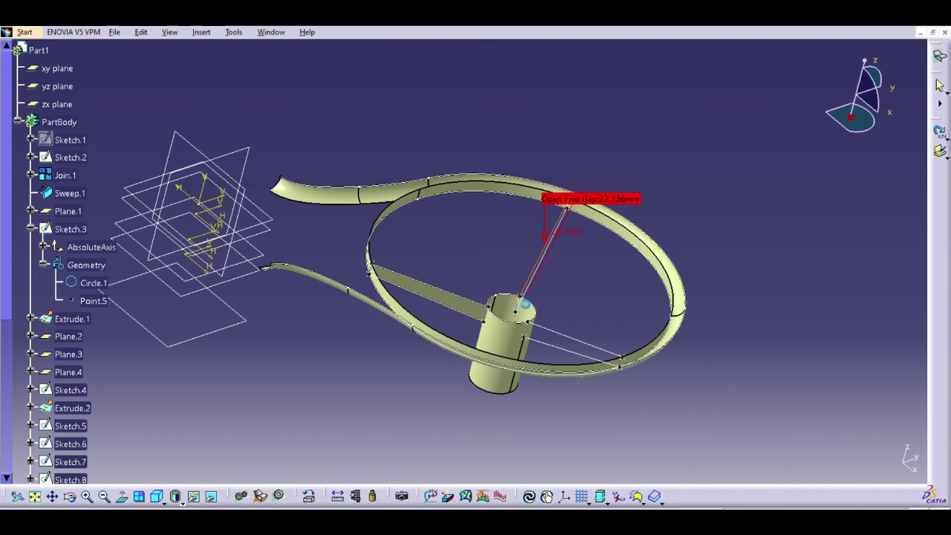
left_click(527, 296)
left_click(540, 271)
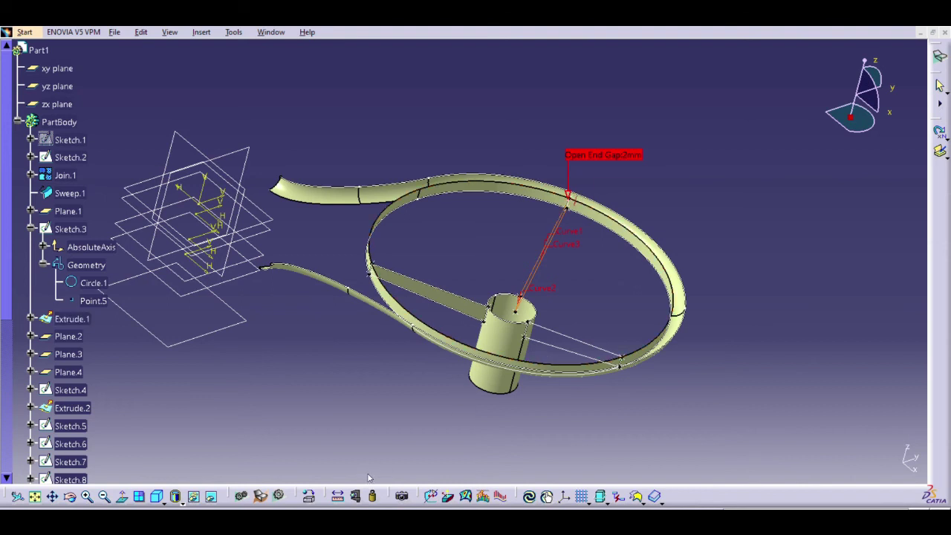
left_click(70, 497)
left_click_drag(452, 291, 626, 240)
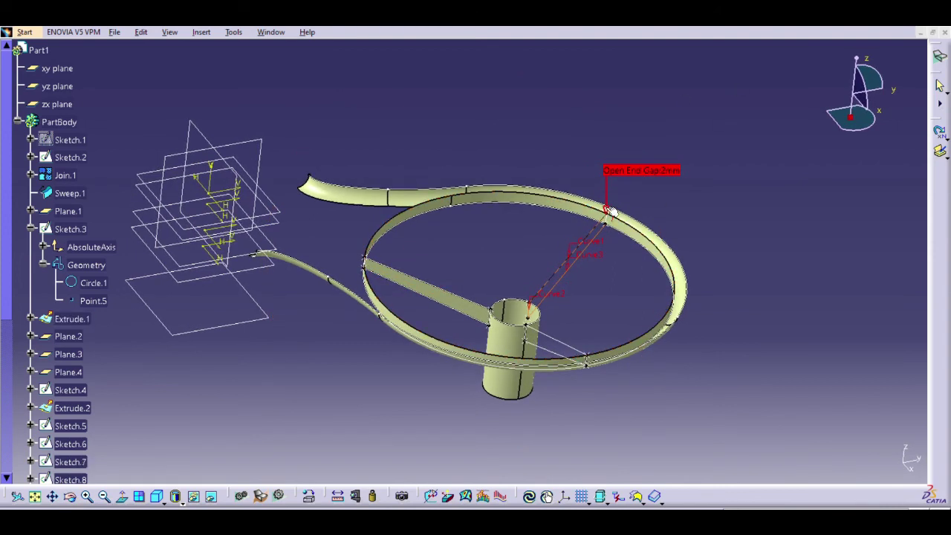
left_click(614, 214)
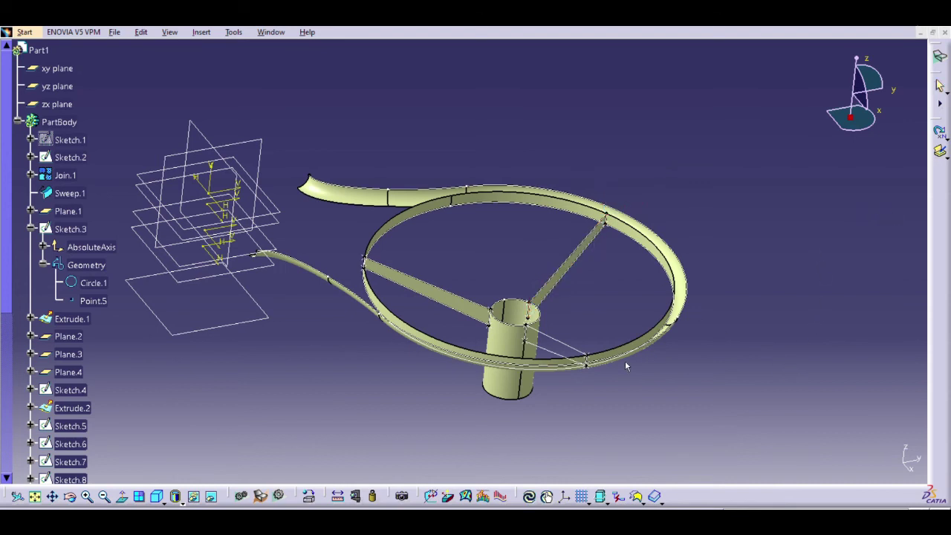
left_click(591, 355)
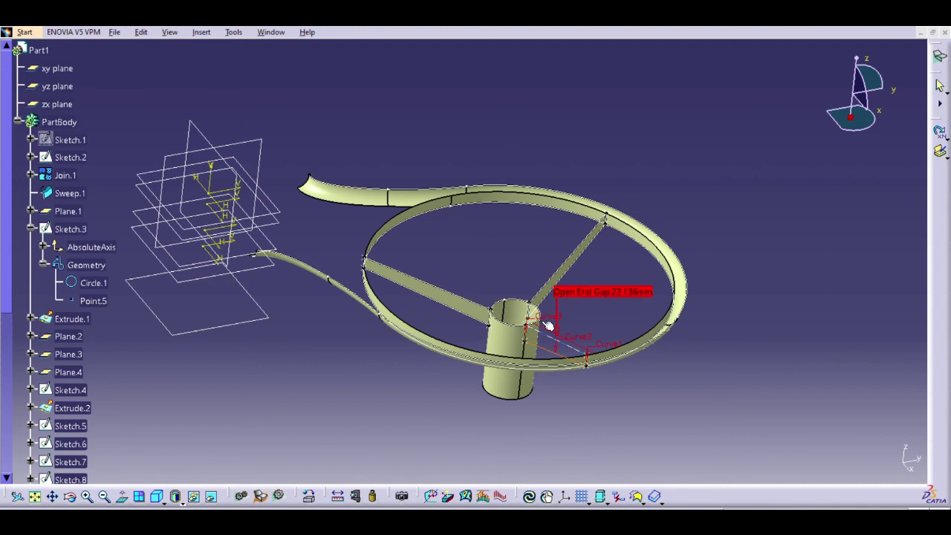
left_click(540, 324)
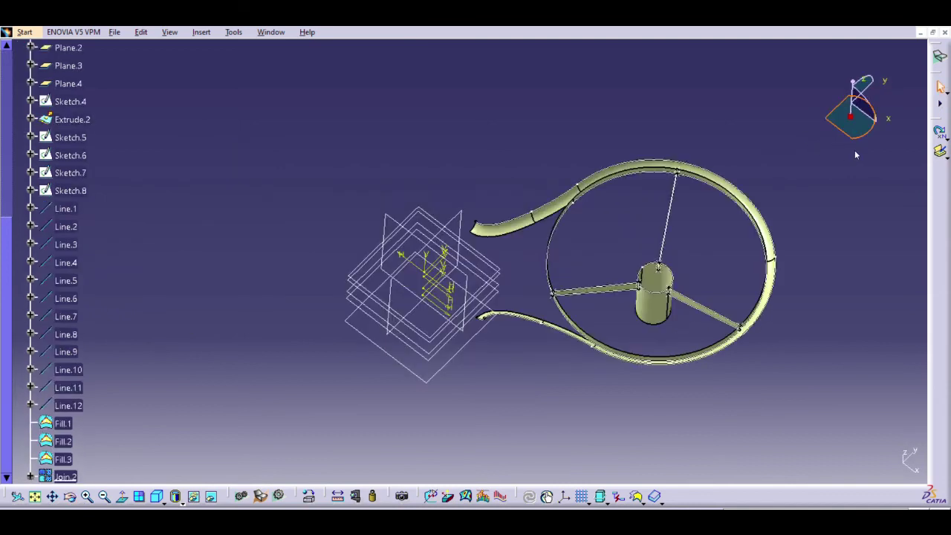
- Mirror the joined rim surface Join.2 about the yz plane with Symmetry
left_click(65, 474)
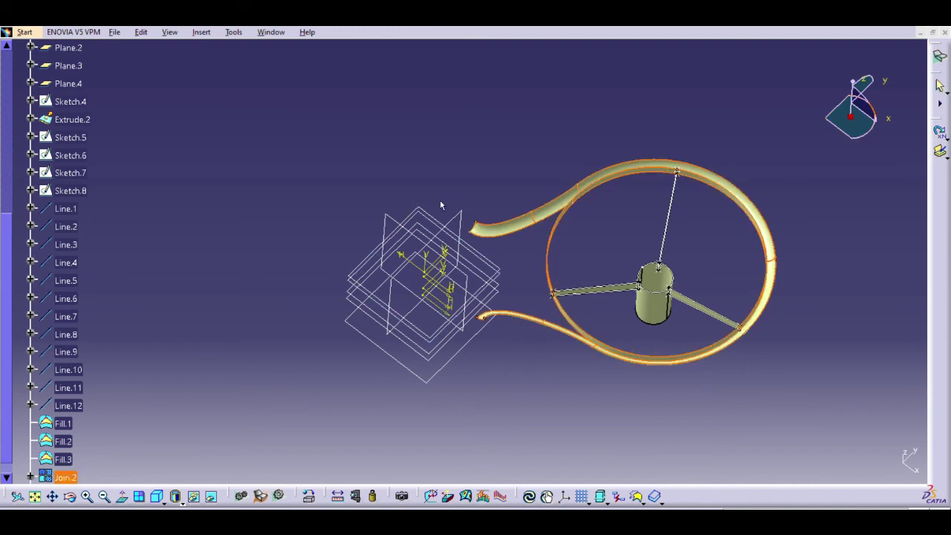
left_click(458, 210)
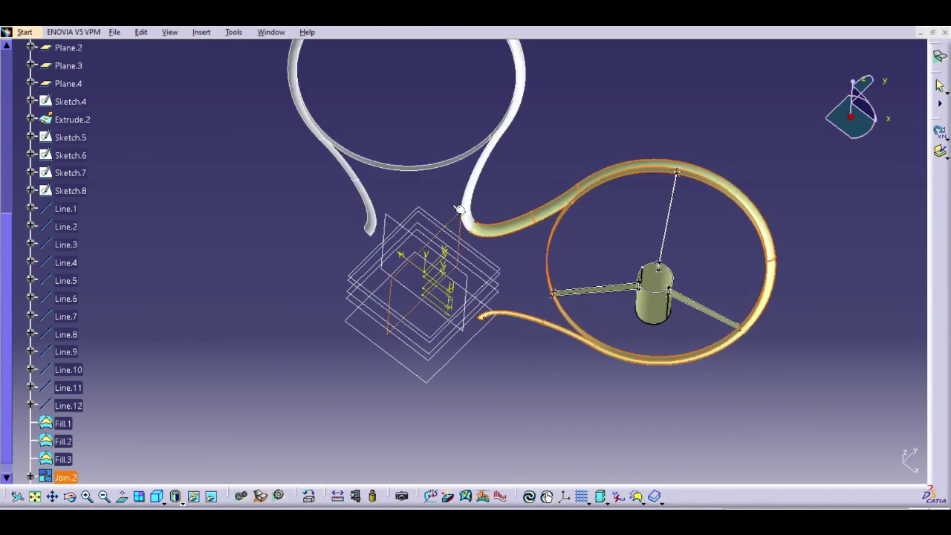
left_click(791, 448)
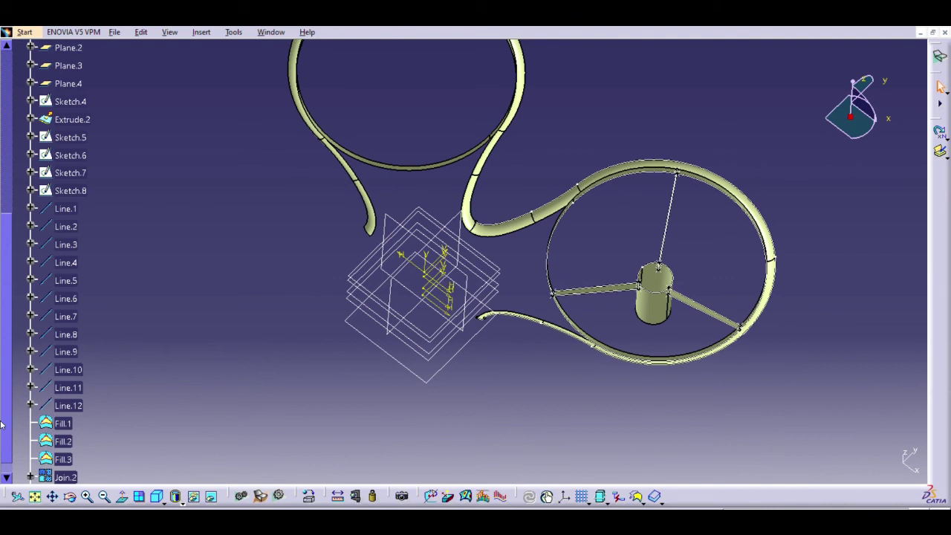
- Mirror Join.2 and Symmetry.1 together about the zx plane to complete the four rims
left_click(6, 477)
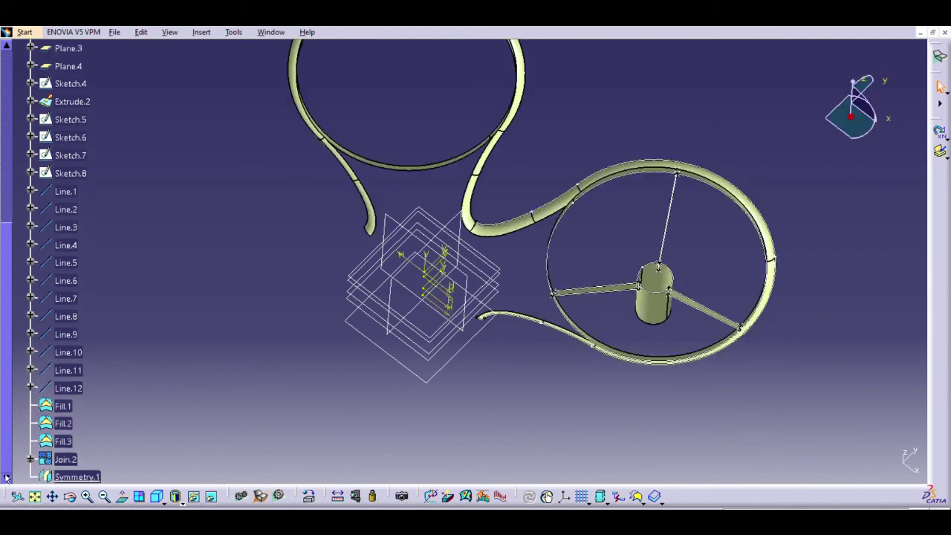
left_click(71, 460)
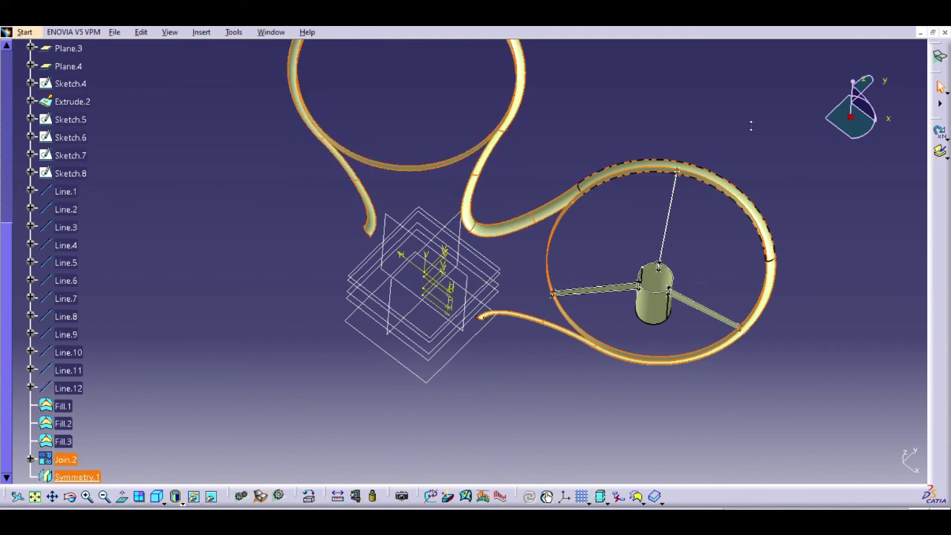
left_click(529, 496)
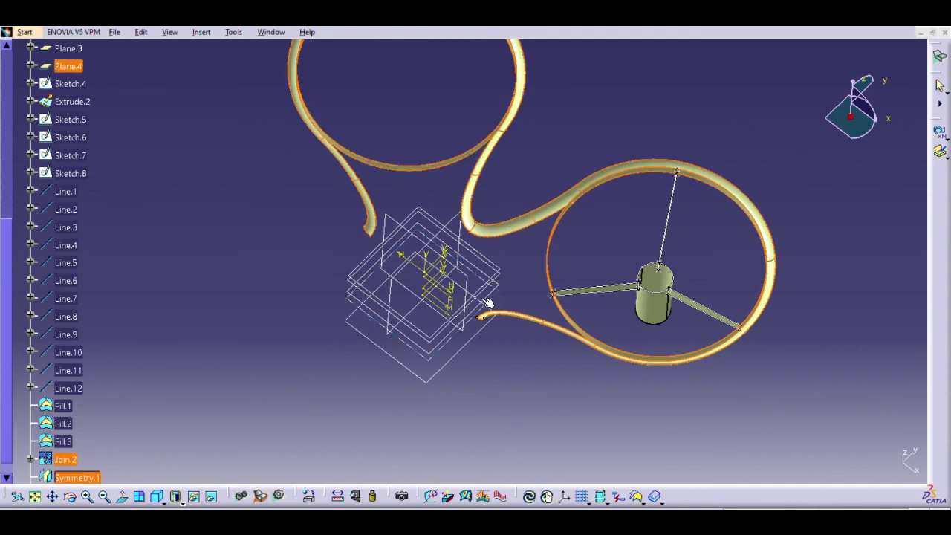
left_click(473, 292)
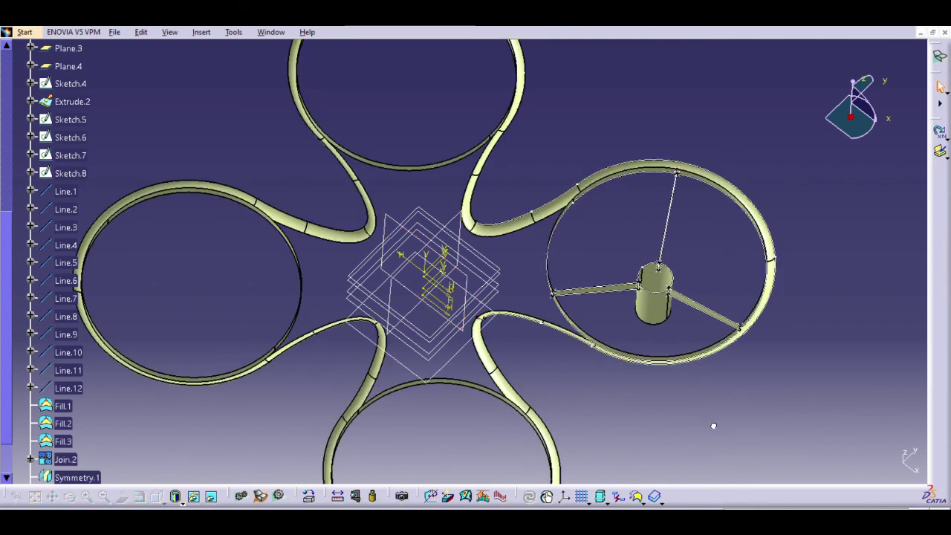
- Mirror the central cylinder Extrude.2 about the yz plane into the adjacent rim
left_click(650, 297)
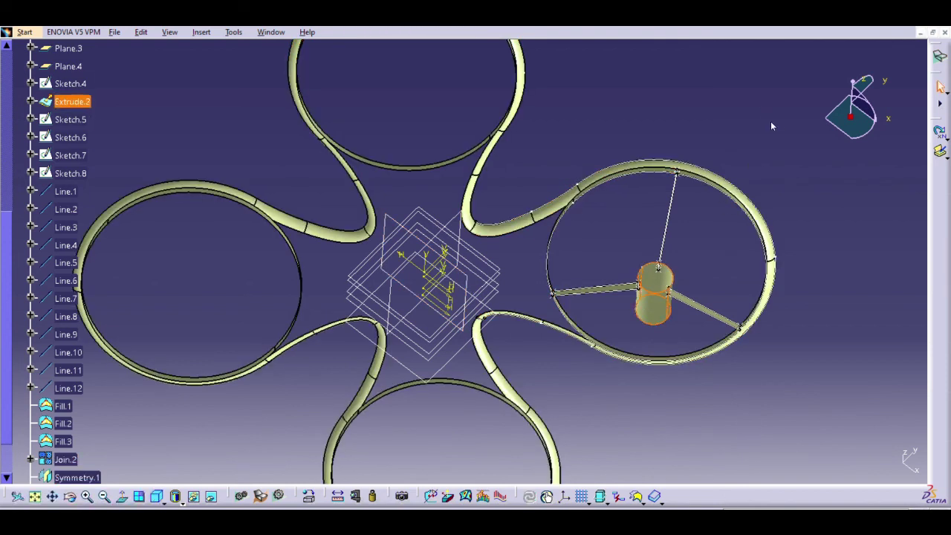
left_click(462, 209)
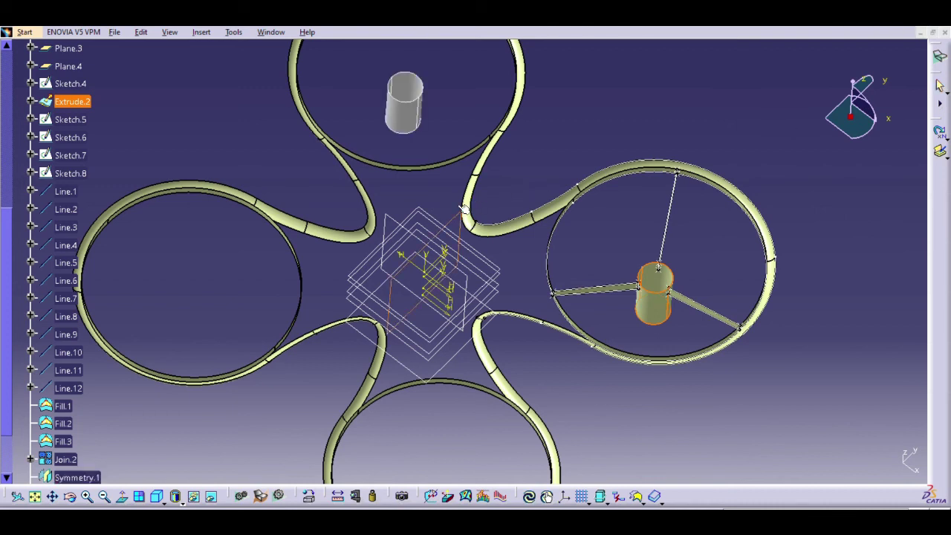
left_click(798, 452)
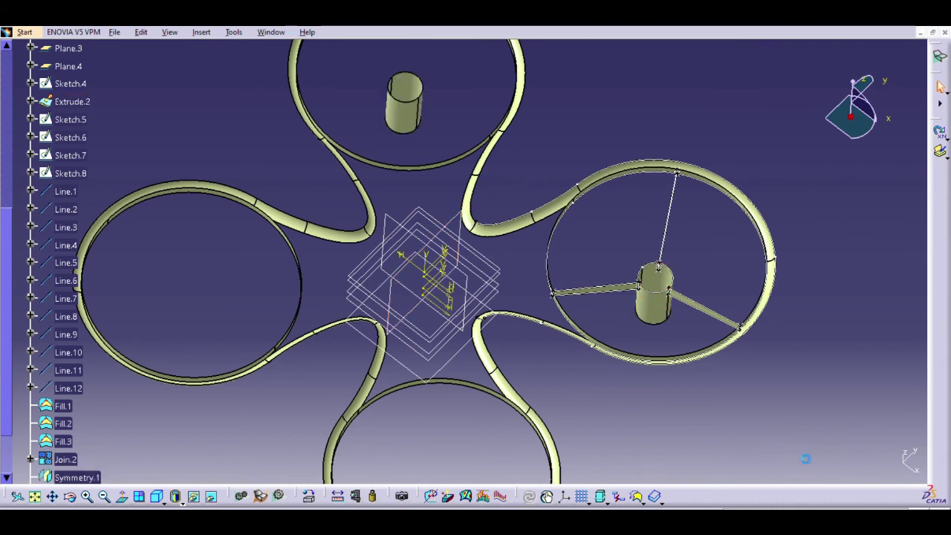
- Mirror the original cylinder and its copy about the zx plane into the two empty rims
left_click(667, 303)
left_click(416, 112, "ctrl")
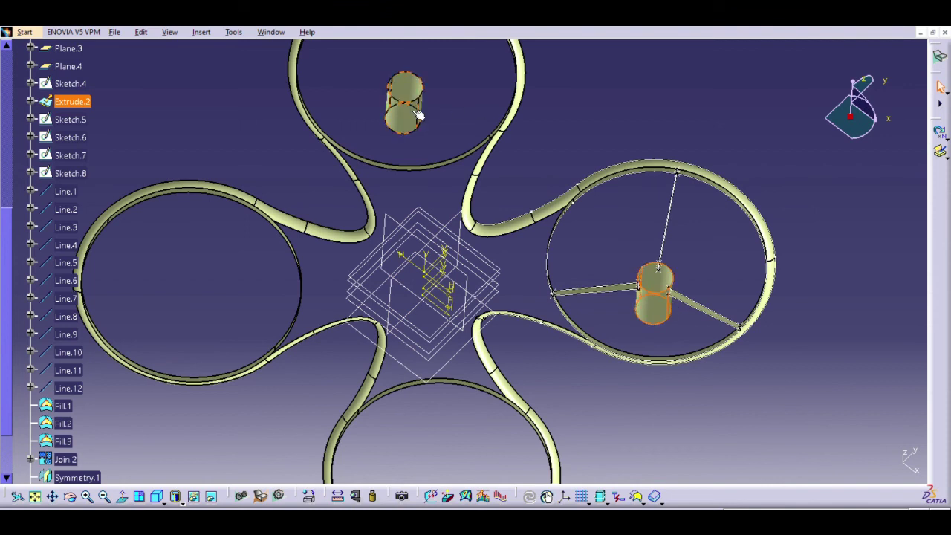
left_click(797, 127)
left_click(468, 265)
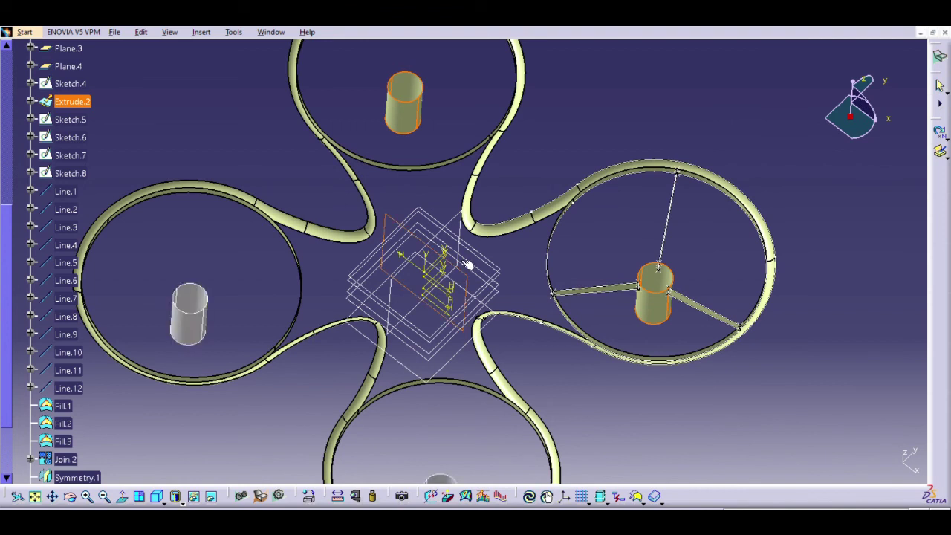
left_click(792, 452)
- Mirror the three spoke surfaces Fill.1, Fill.2 and Fill.3 about the yz plane
left_click(632, 286)
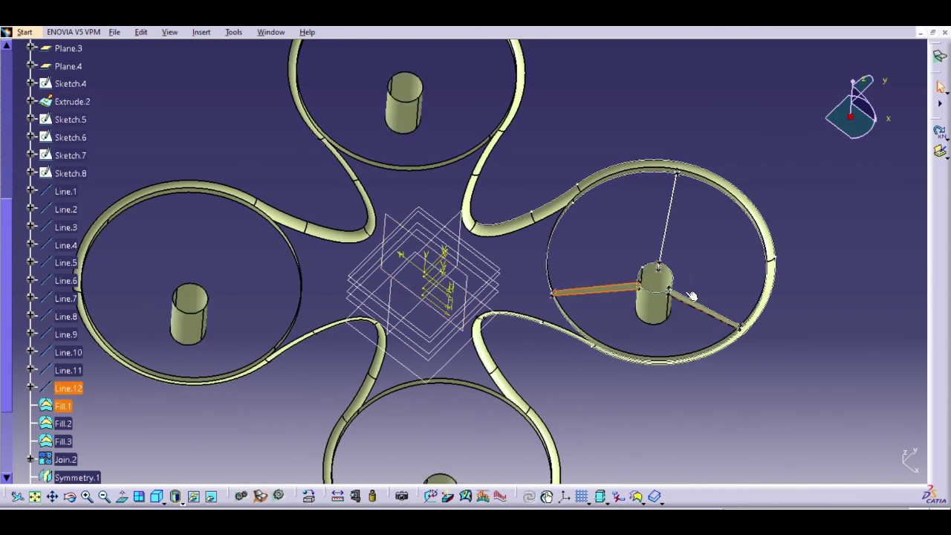
left_click(71, 496)
left_click_drag(431, 377, 489, 332)
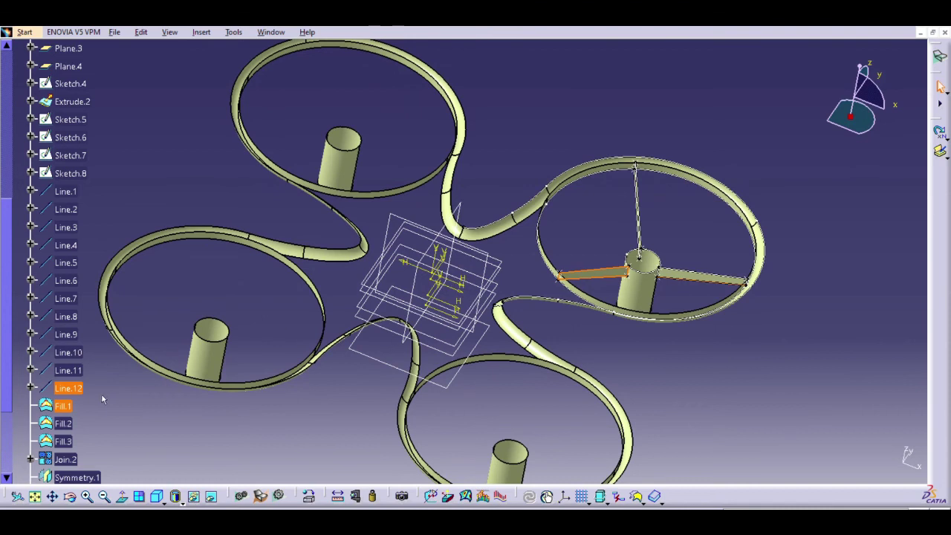
left_click(63, 442, "shift")
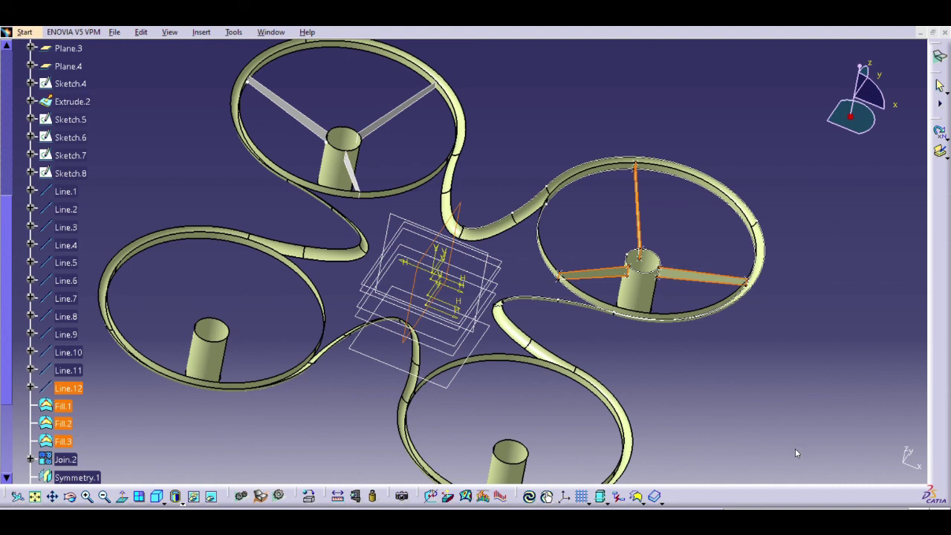
- Mirror Fill.1, Fill.3 and Symmetry.7 to Symmetry.10 about the zx plane, and mirror Fill.2 separately about the same plane
left_click(63, 405)
left_click_drag(64, 402, 70, 427)
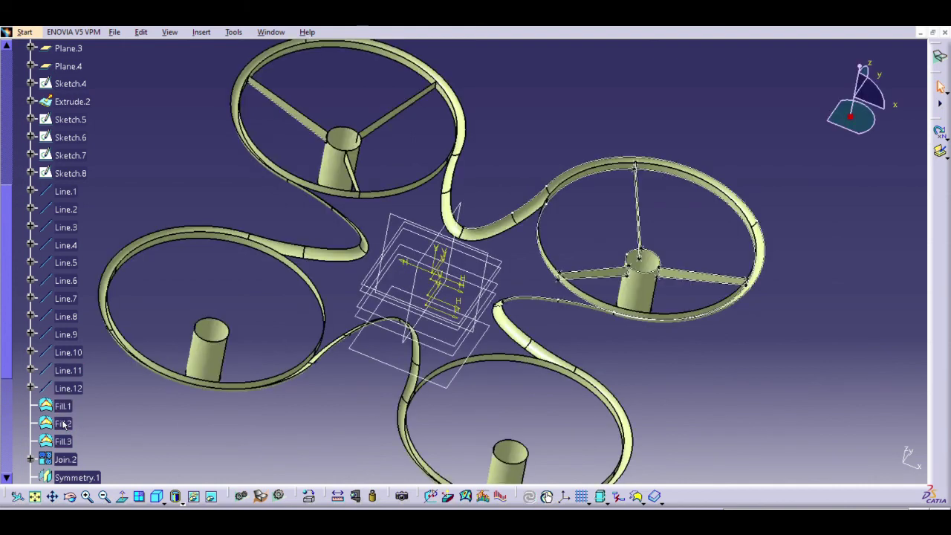
left_click(63, 441, "ctrl")
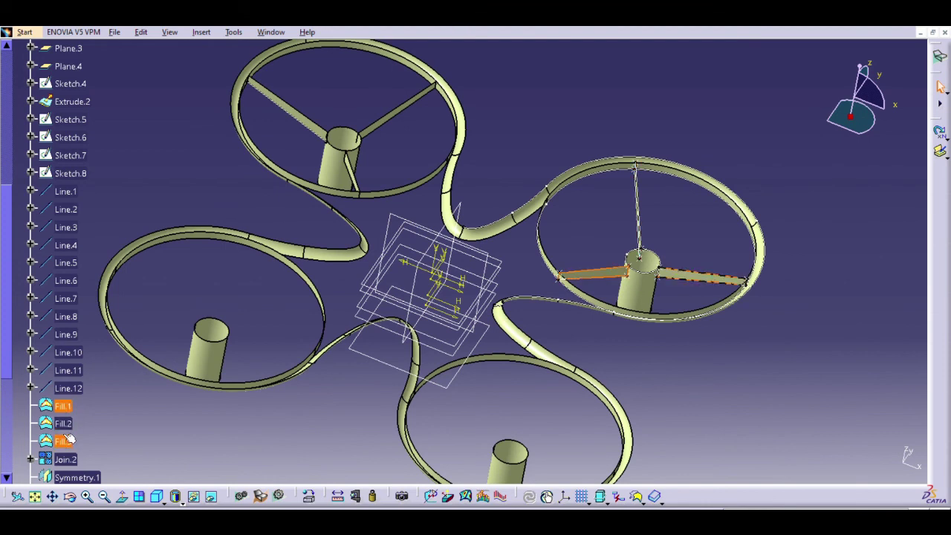
left_click_drag(10, 346, 16, 471)
left_click(111, 421, "ctrl")
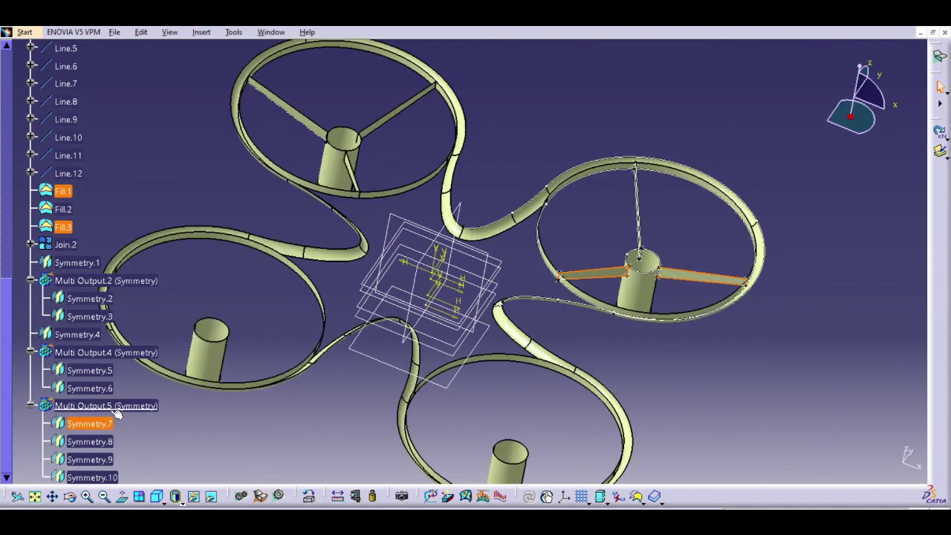
left_click(112, 438, "ctrl")
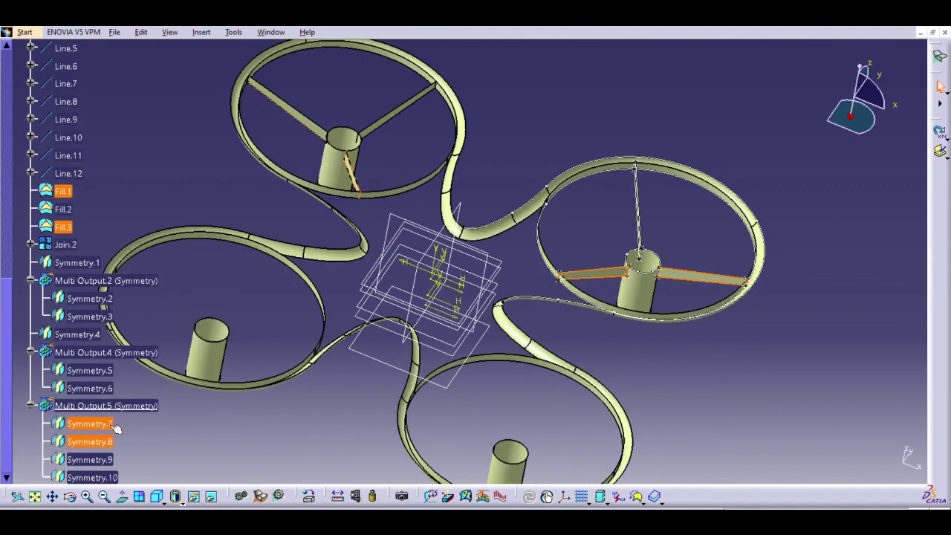
left_click(112, 454, "ctrl")
left_click(111, 475, "ctrl")
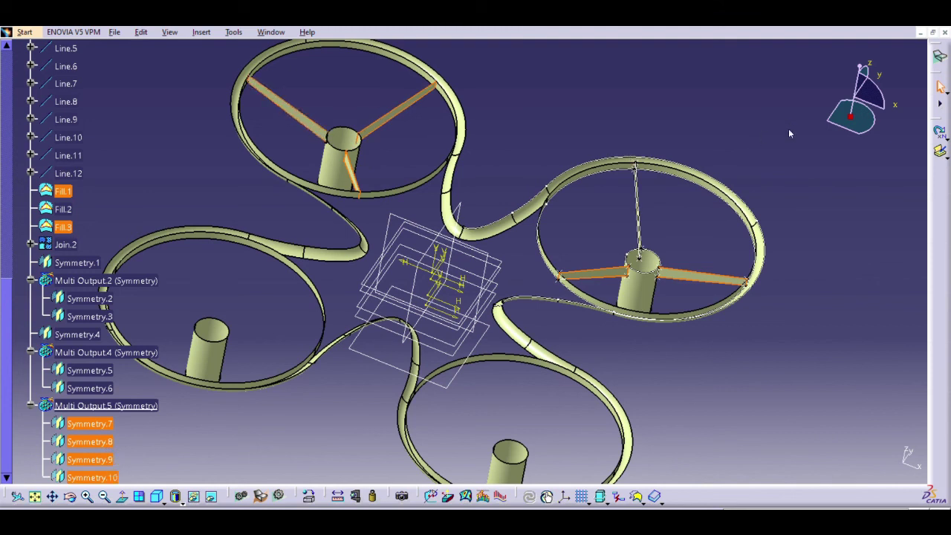
left_click(493, 265)
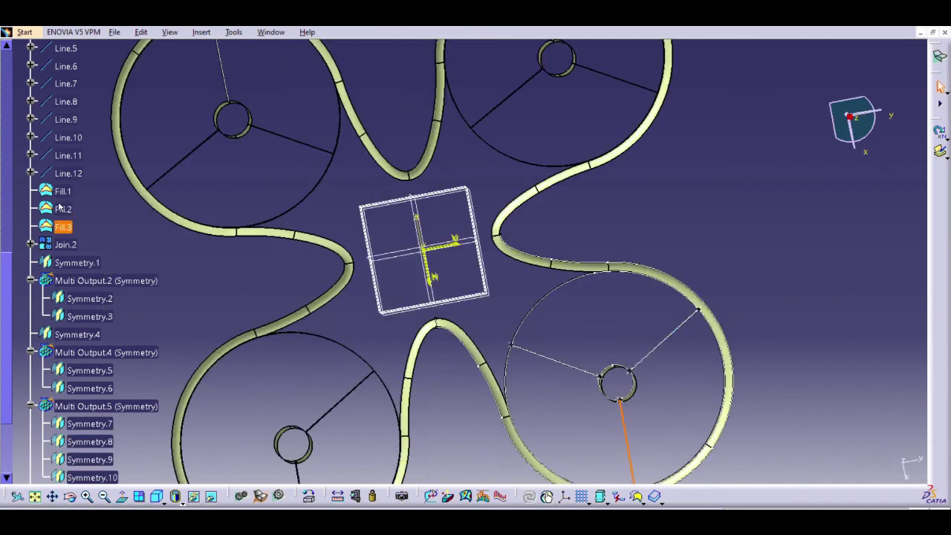
left_click(63, 208)
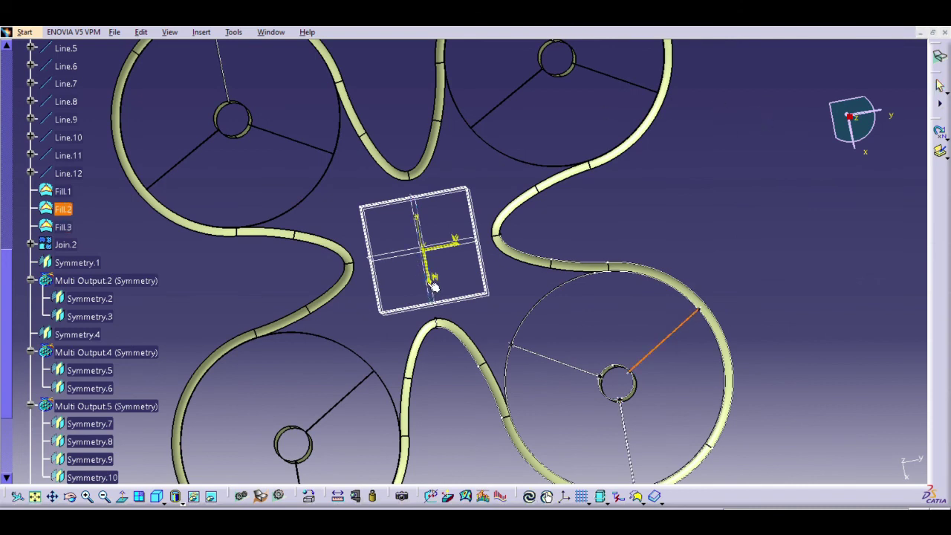
left_click(794, 448)
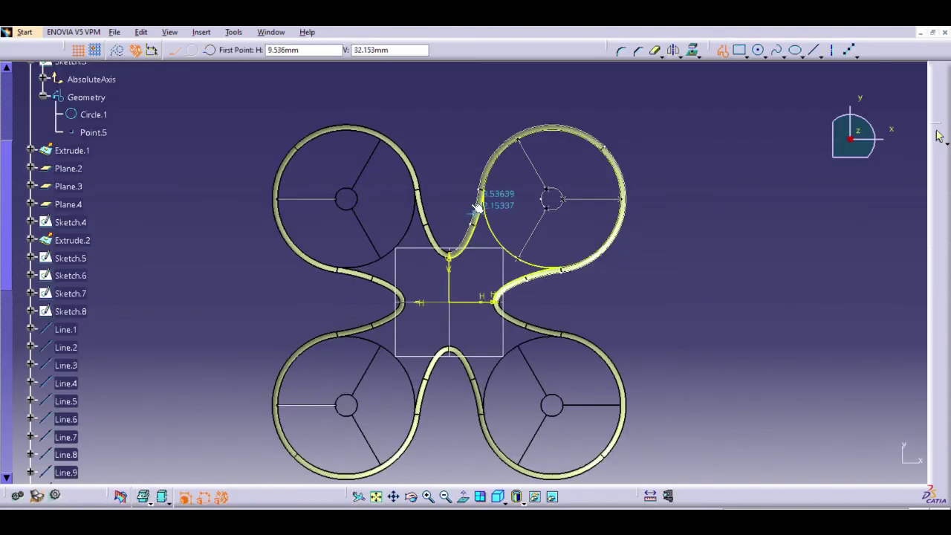
- Close the sketched body outline with two lines joining its ends on the vertical and horizontal axes through the origin
left_click(448, 252)
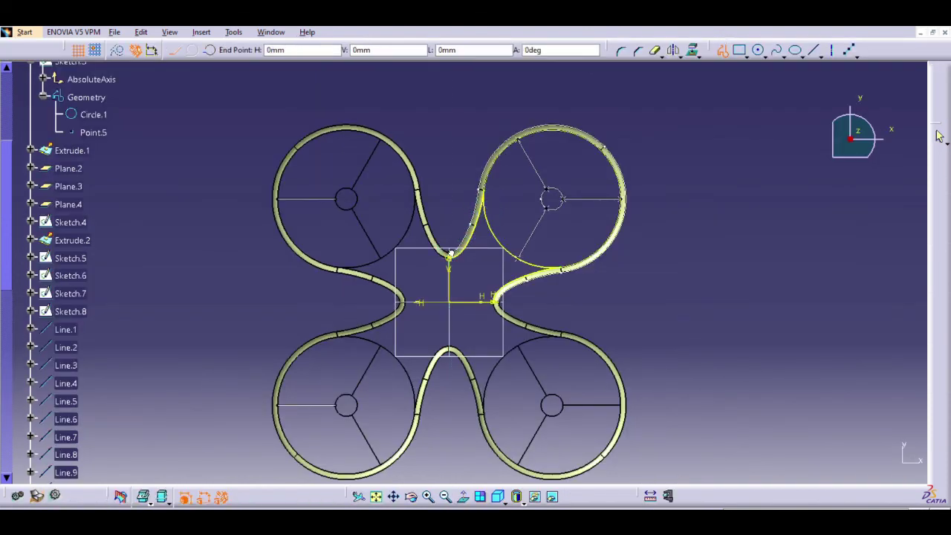
left_click(449, 300)
left_click(449, 301)
left_click(496, 299)
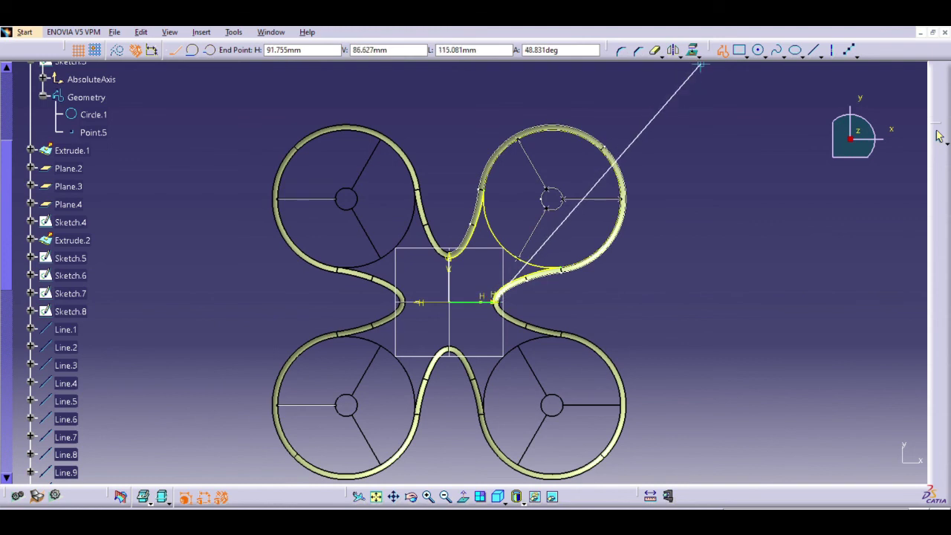
key("Escape")
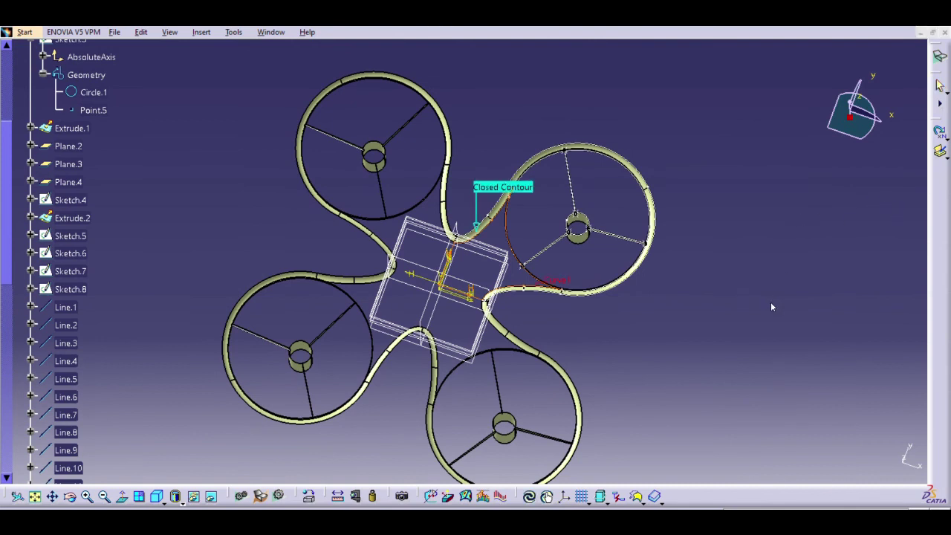
- Create a Fill surface from the closed body sketch between the rim arms
left_click(851, 422)
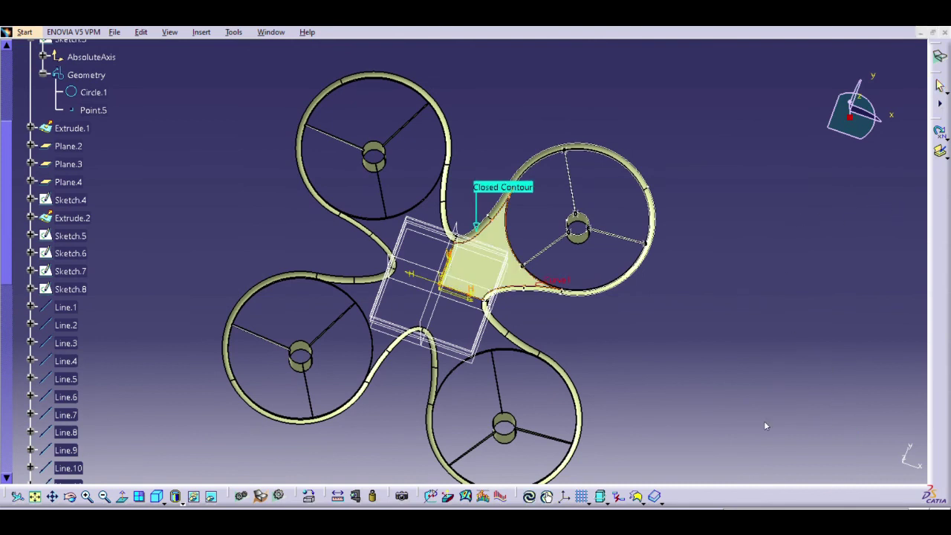
left_click(763, 422)
- Mirror the body fill surface about the yz plane, and mirror both halves about the zx plane to complete the centre plate
left_click(492, 259)
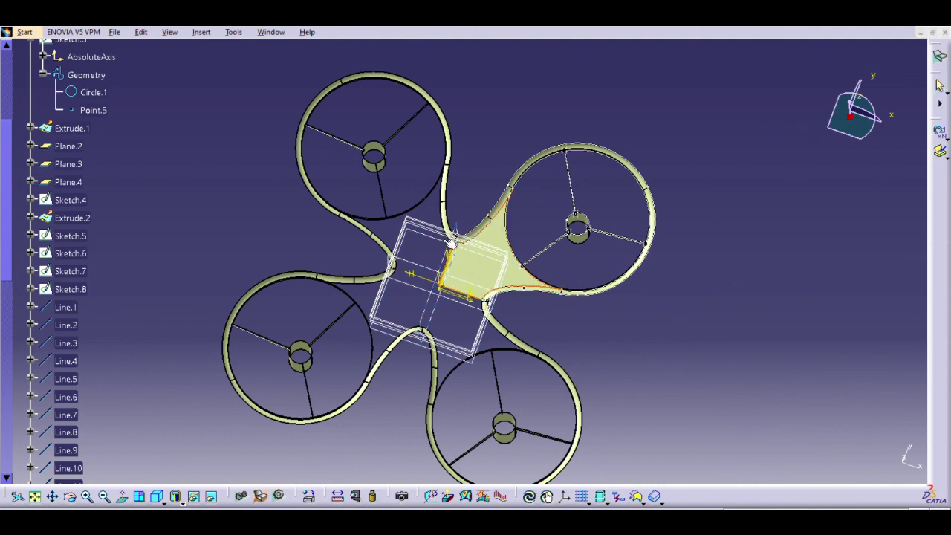
left_click(451, 245)
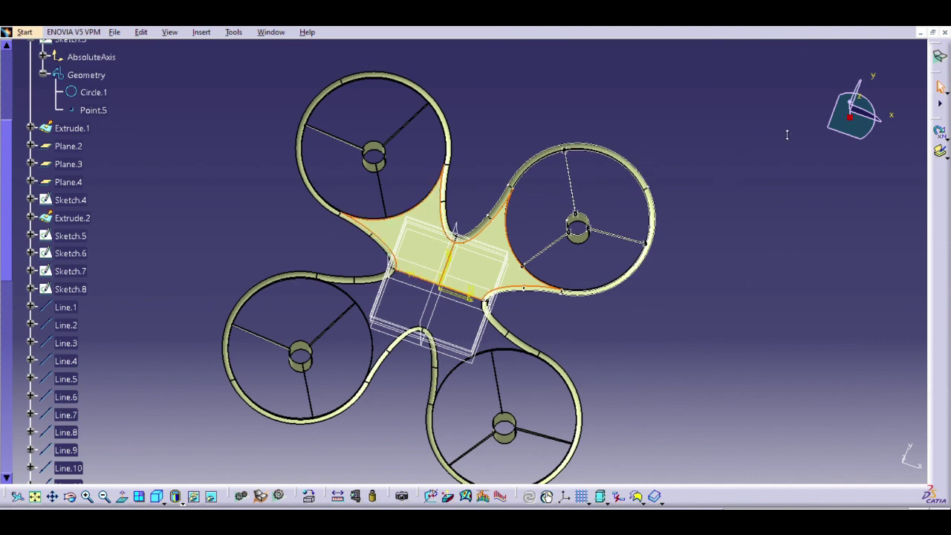
left_click(474, 299)
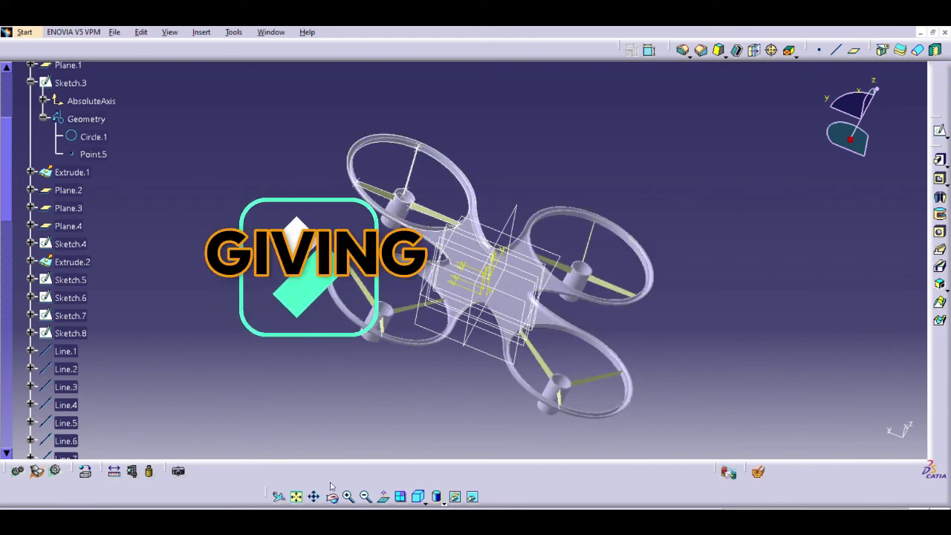
left_click(332, 496)
left_click_drag(475, 327, 584, 280)
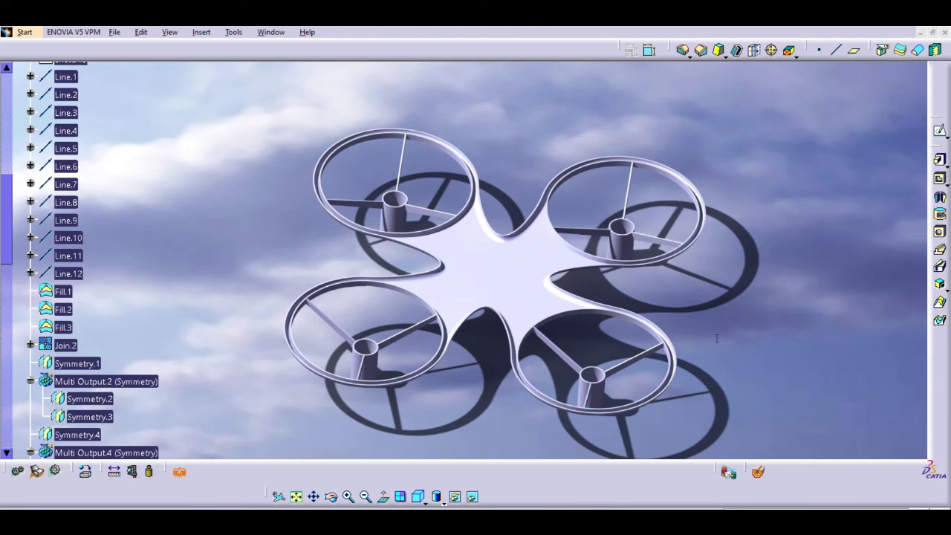